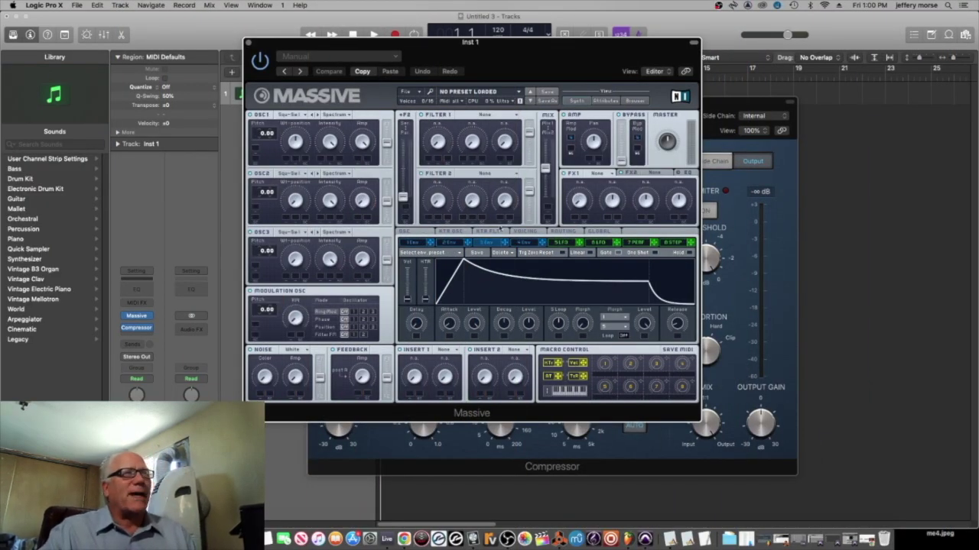
Vary the attack time of the Massive envelope, trying a short and a long rise before setting a moderate one.
left_click_drag(545, 67, 557, 90)
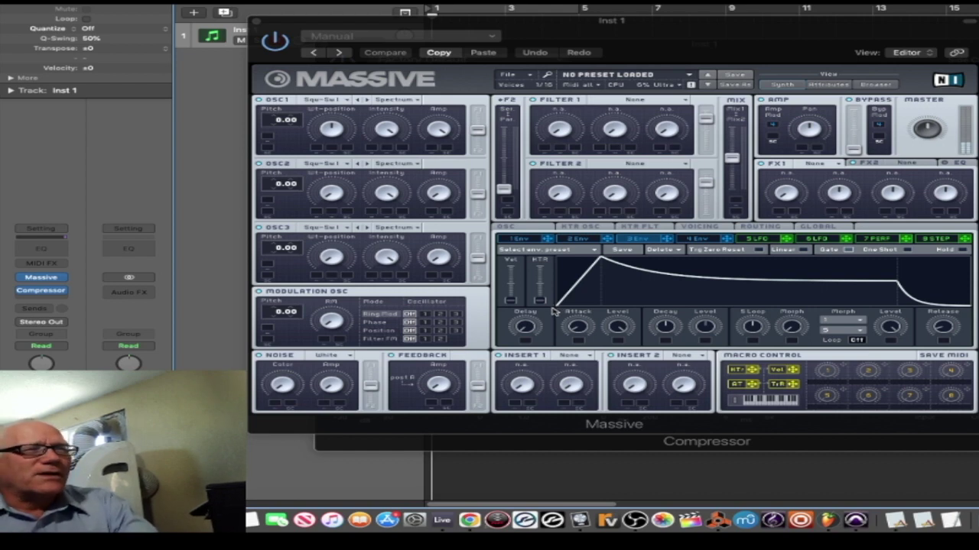
left_click_drag(576, 332, 567, 351)
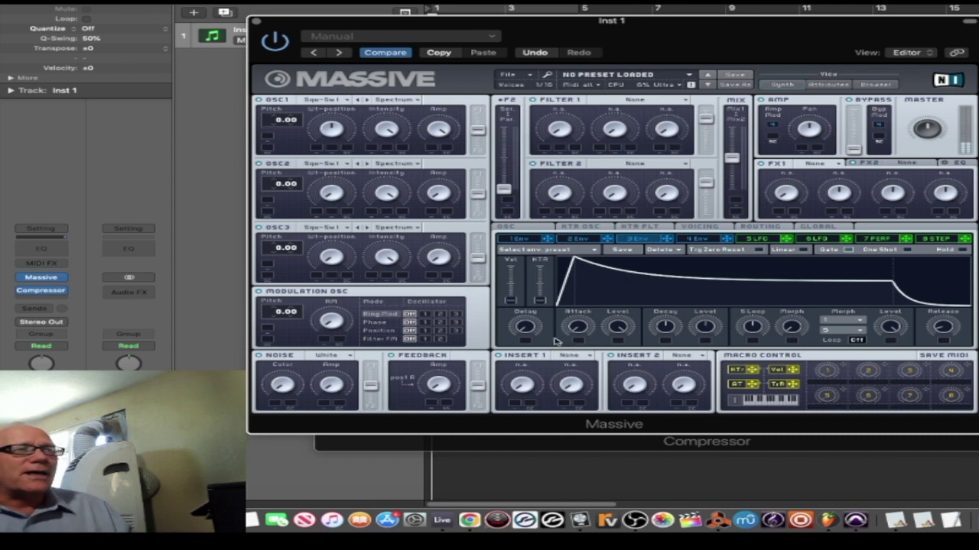
left_click_drag(524, 336, 573, 309)
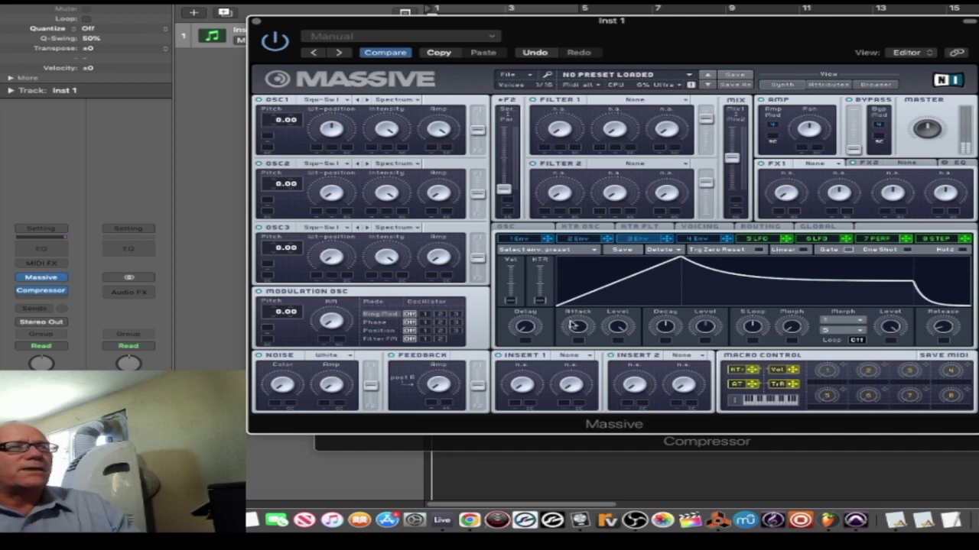
left_click_drag(576, 327, 616, 329)
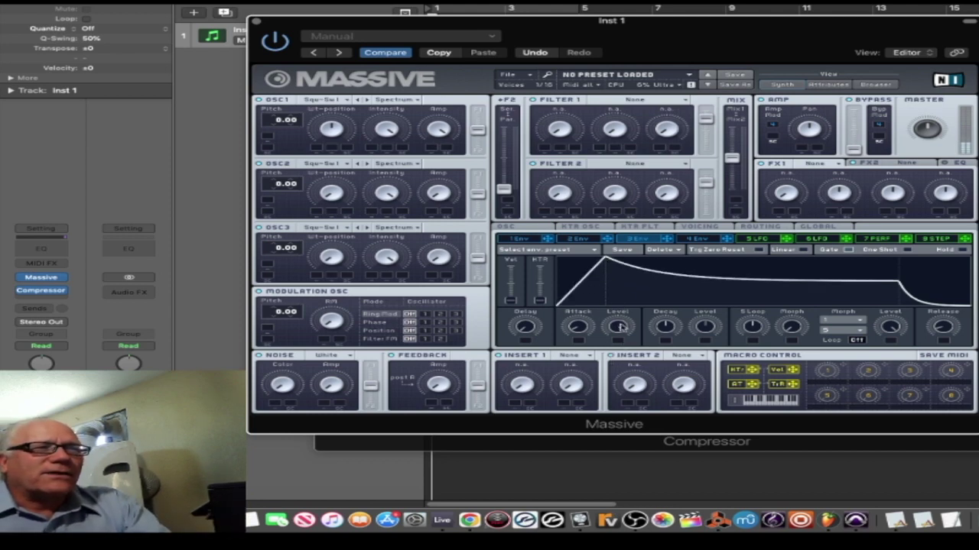
Shorten the Massive envelope's decay and lengthen its release.
left_click_drag(669, 327, 659, 275)
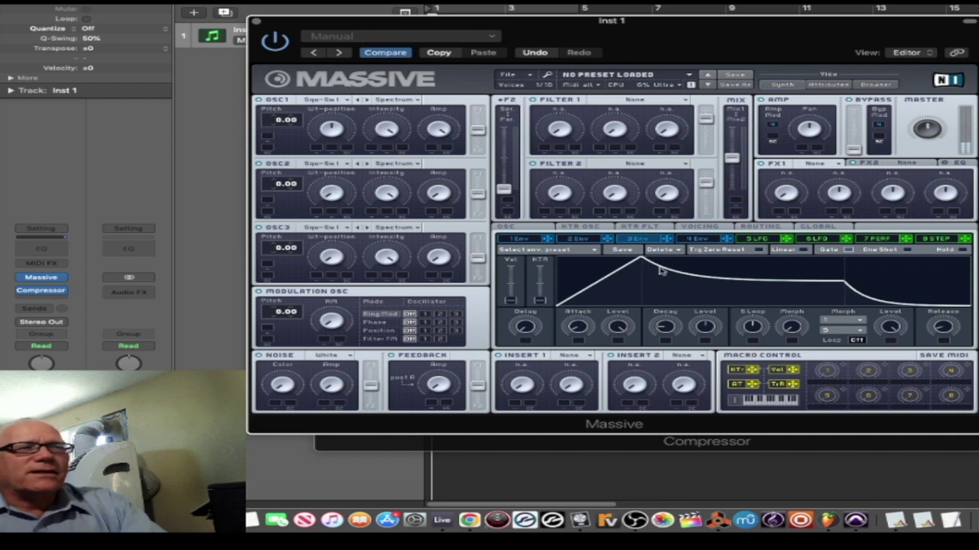
mouse_move(667, 324)
left_mouse_down()
mouse_move(664, 336)
mouse_move(704, 335)
mouse_move(707, 353)
mouse_move(713, 305)
mouse_move(705, 333)
mouse_move(665, 329)
left_mouse_up()
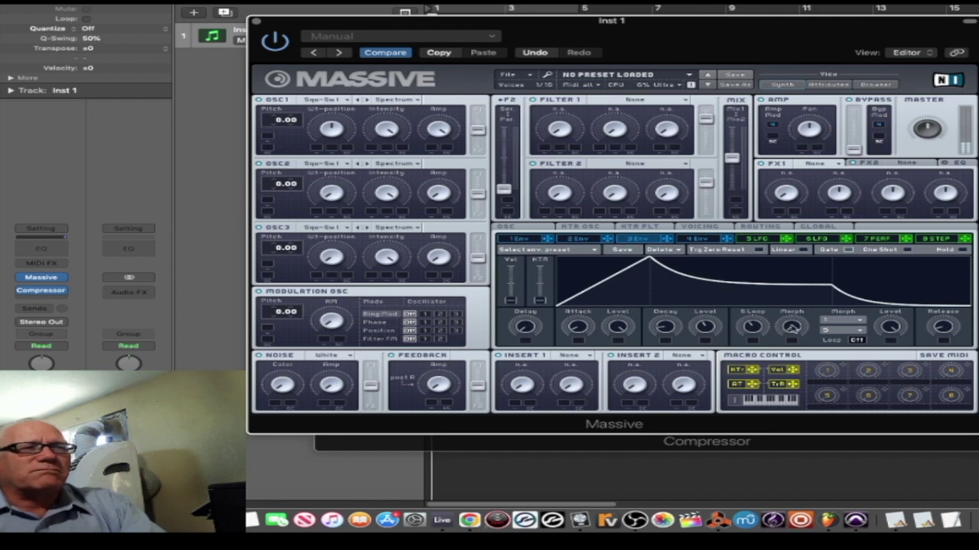
left_click_drag(945, 331, 944, 329)
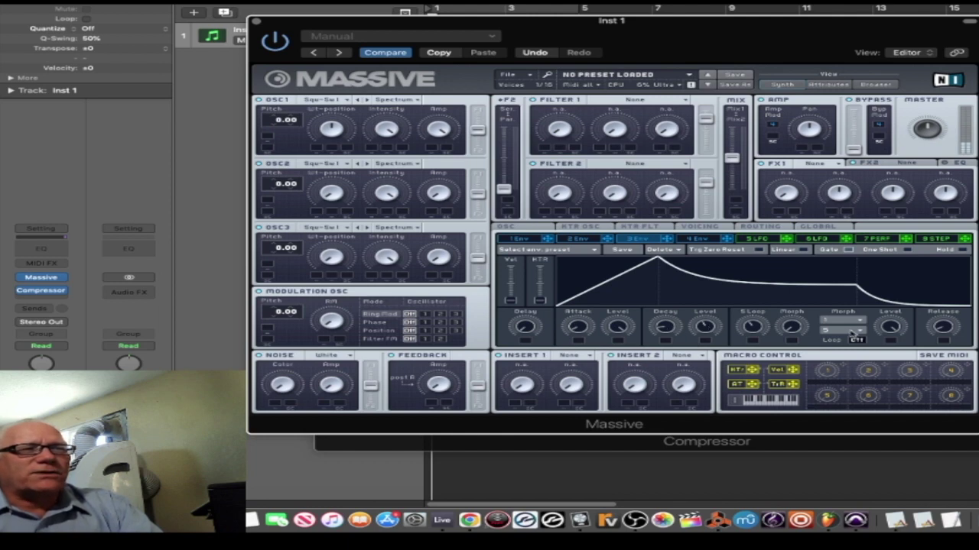
left_click_drag(945, 334, 944, 321)
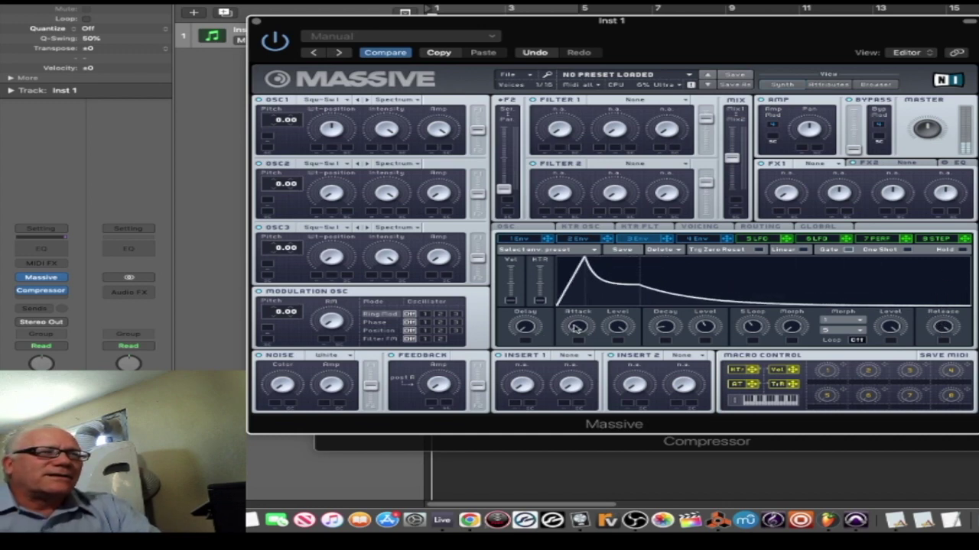
Shorten the Massive envelope's attack to a steep rise and readjust its release to a short tail.
left_click_drag(578, 327, 584, 359)
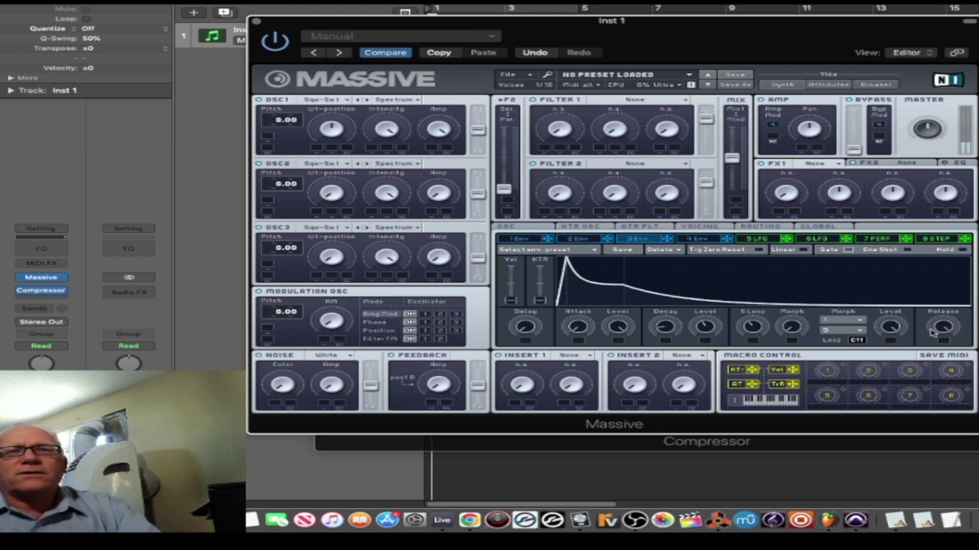
left_click_drag(948, 328, 969, 481)
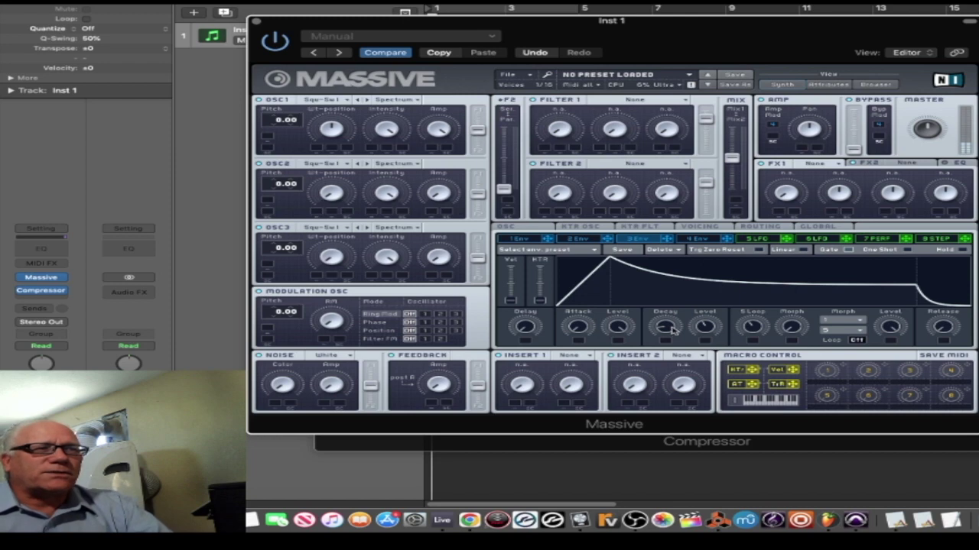
left_click_drag(706, 327, 672, 330)
mouse_move(940, 336)
left_mouse_down()
mouse_move(950, 280)
mouse_move(941, 326)
left_mouse_up()
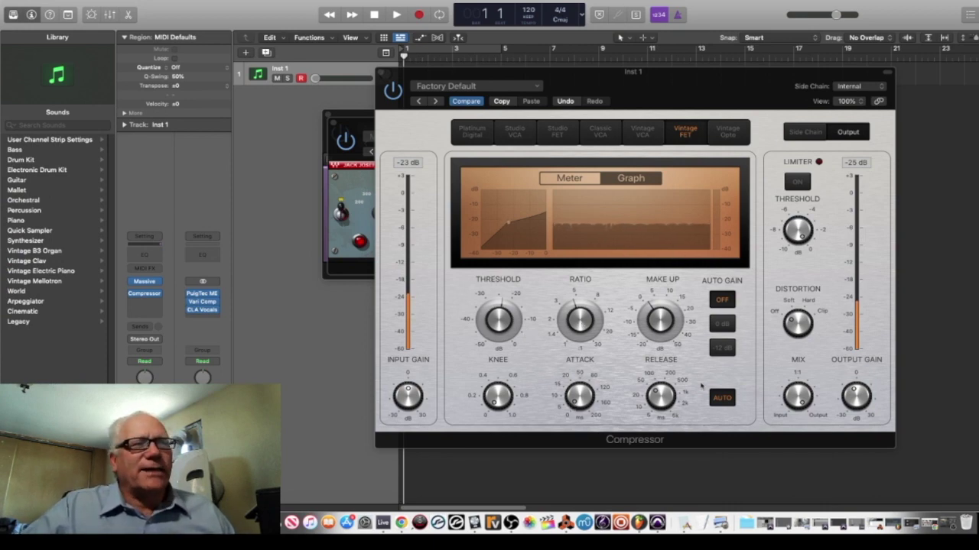
Set the Vintage FET compressor's make-up gain to -2.0 dB and switch its display to the Meter view.
left_click_drag(657, 322, 657, 354)
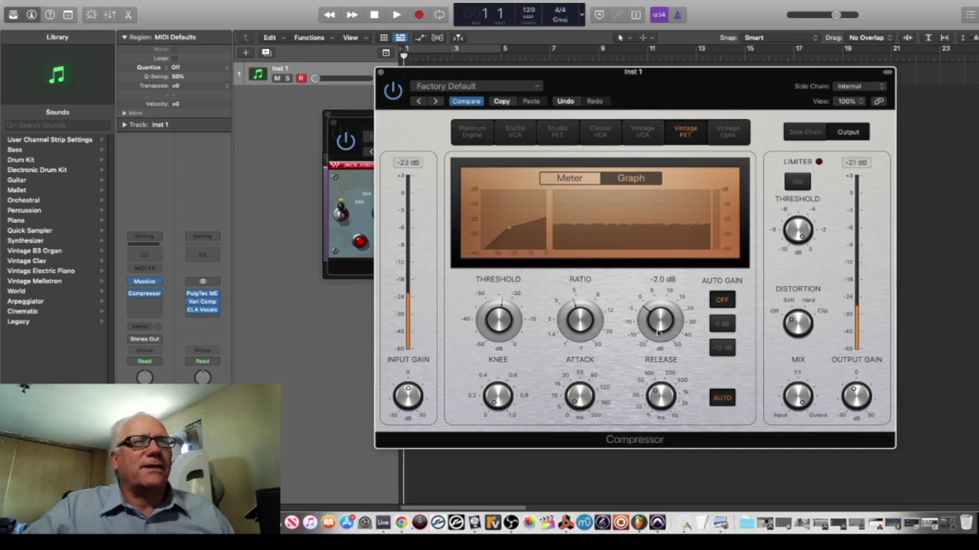
left_click(588, 179)
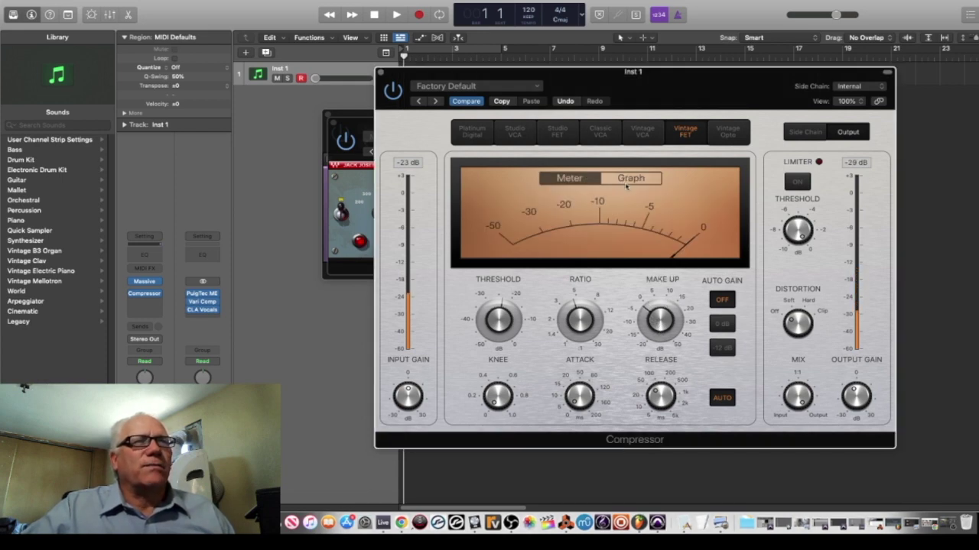
left_click(631, 179)
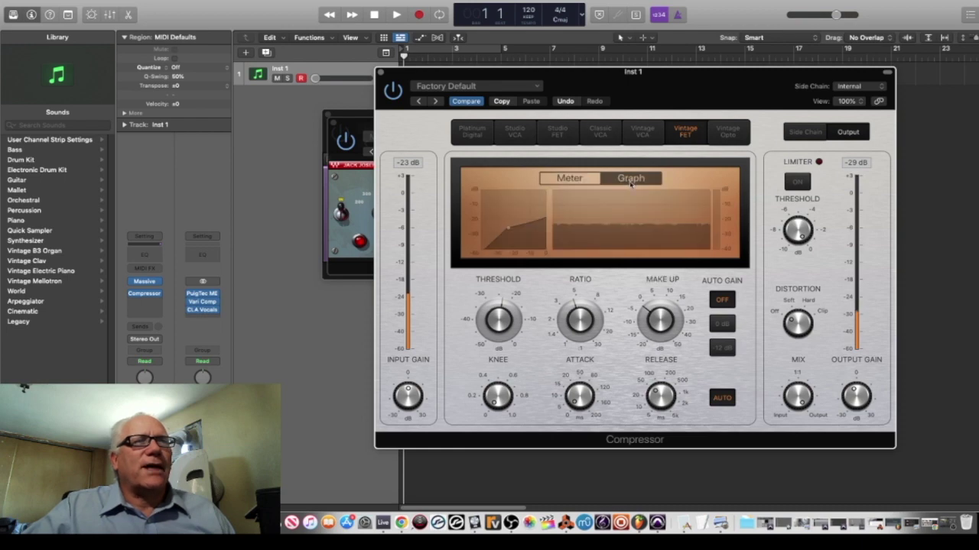
left_click(571, 181)
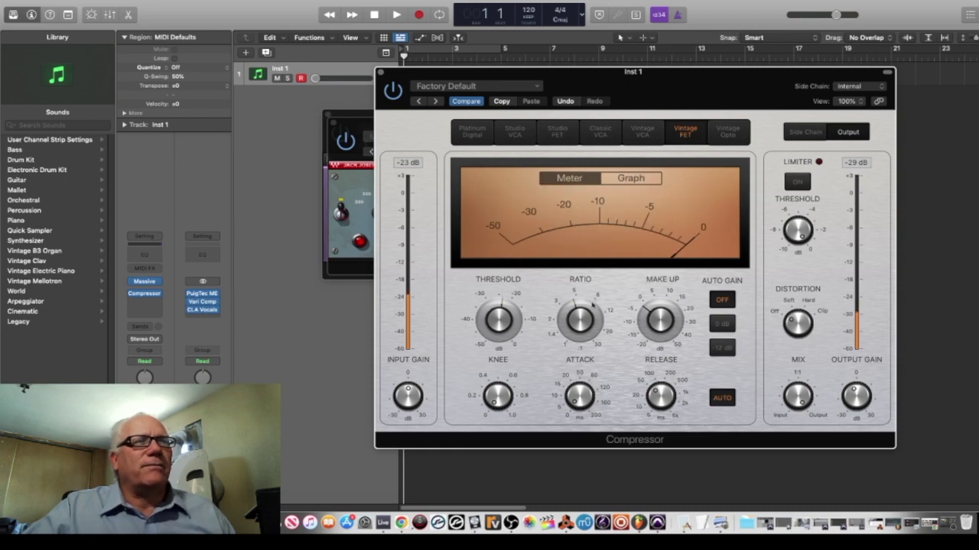
Lower the compressor's threshold to -41.0 dB to drive gain reduction, and bring it back to about -22.5 dB.
left_click_drag(498, 325, 511, 362)
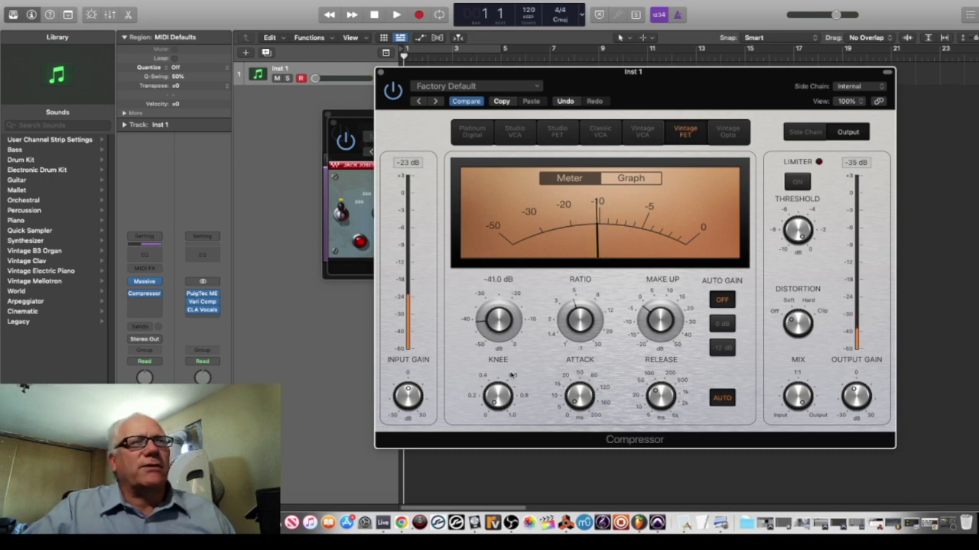
mouse_move(511, 336)
left_mouse_down()
mouse_move(514, 345)
mouse_move(521, 322)
left_mouse_up()
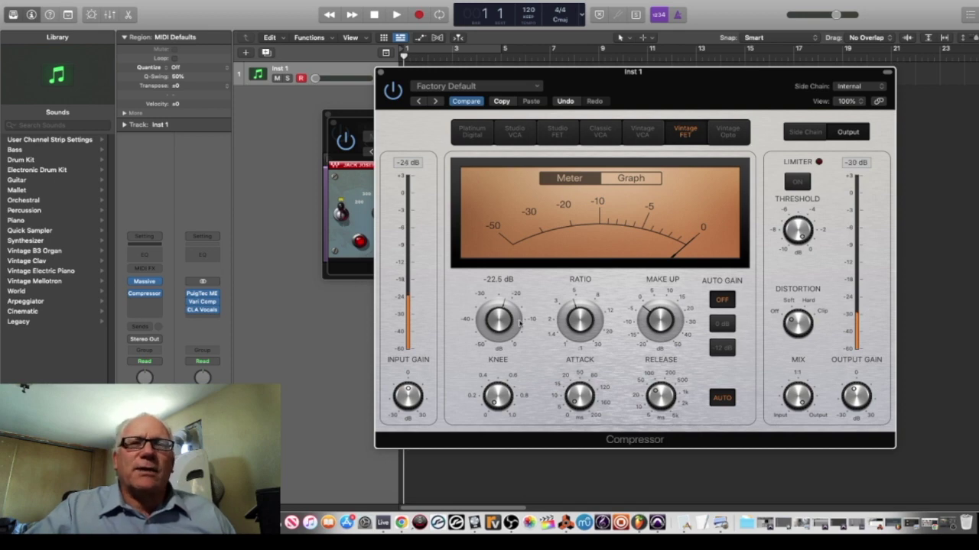
left_click_drag(520, 324, 527, 328)
left_click(550, 335)
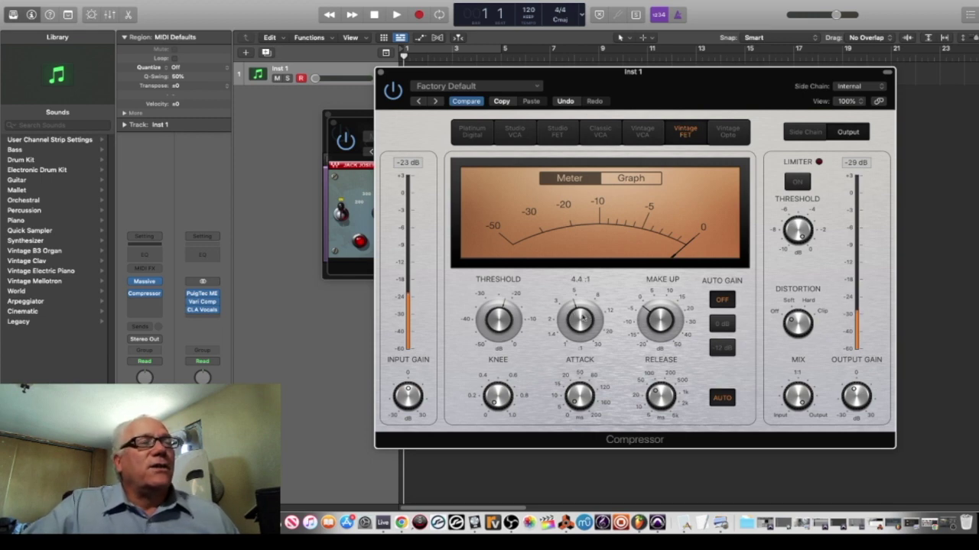
Show the compression curve graph, try the ratio at 30:1, and set it to 2.1:1.
left_click(646, 182)
left_click_drag(572, 326, 577, 367)
left_click_drag(579, 325, 553, 242)
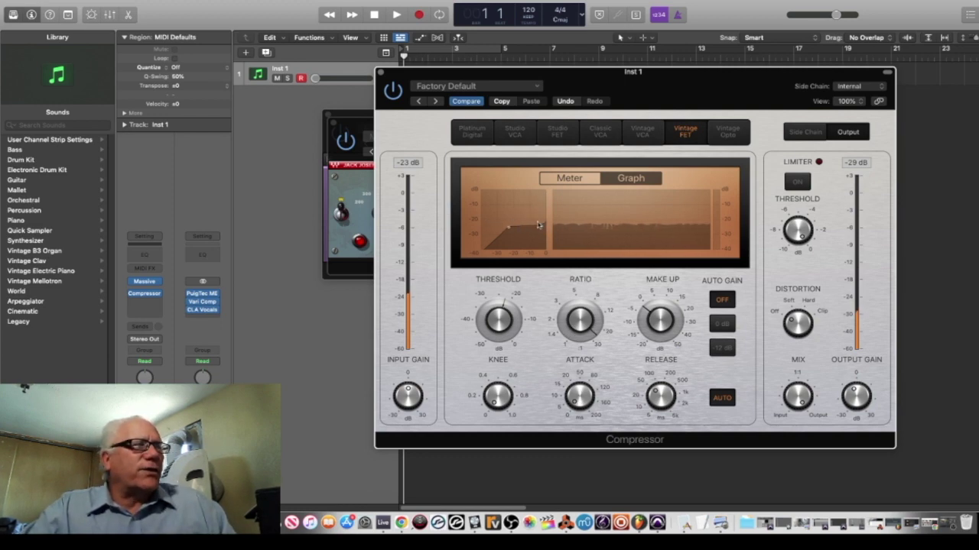
mouse_move(586, 351)
left_click_drag(583, 328, 547, 266)
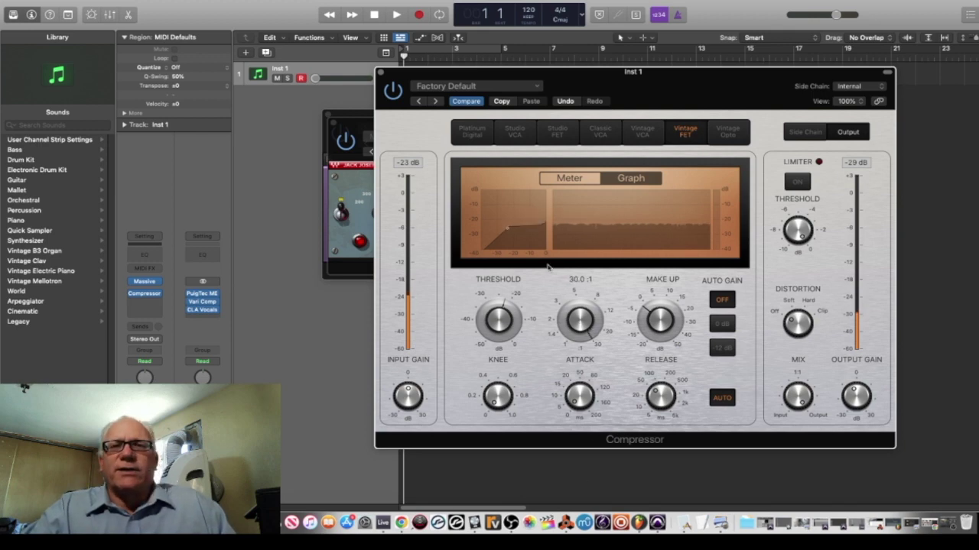
left_click_drag(590, 333, 593, 380)
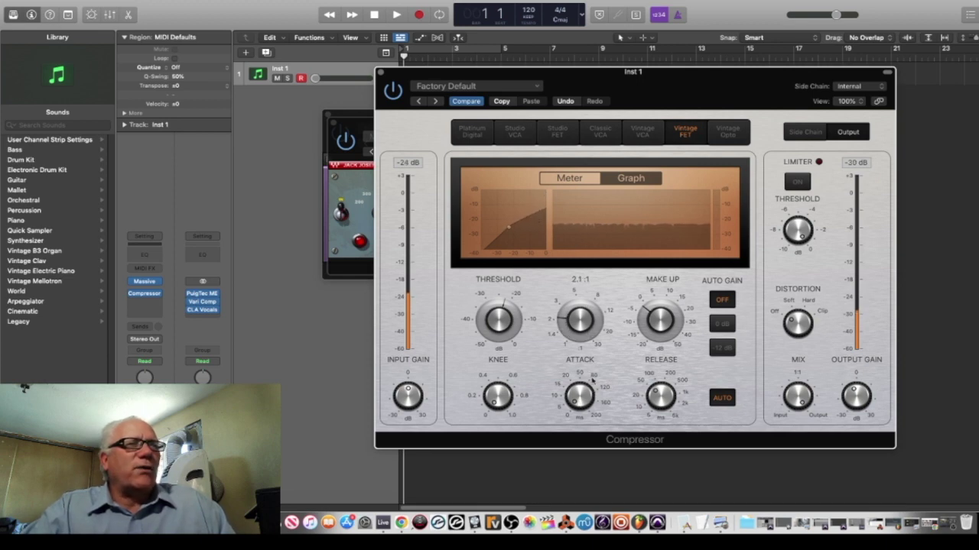
Raise the compressor's make-up gain slightly.
mouse_move(591, 386)
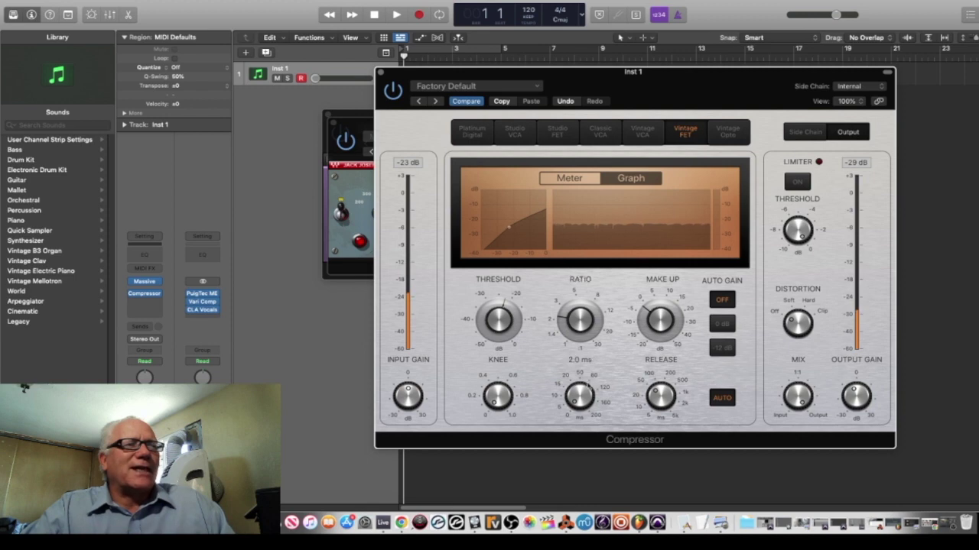
mouse_move(666, 322)
left_mouse_down()
mouse_move(664, 302)
mouse_move(671, 321)
left_mouse_up()
mouse_move(494, 399)
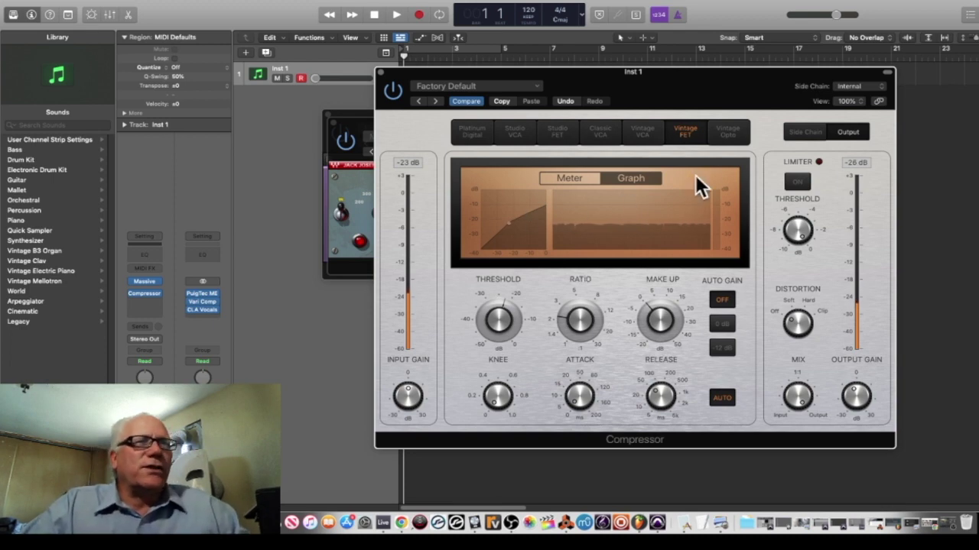
Toggle the compressor's limiter on and back off, and adjust the limiter threshold slightly.
left_click(797, 181)
left_click(798, 182)
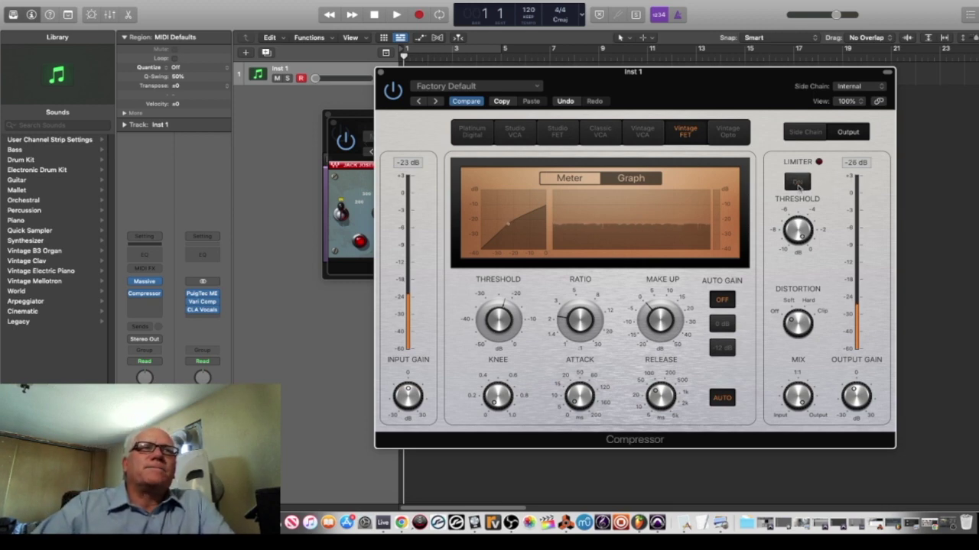
mouse_move(801, 238)
left_mouse_down()
mouse_move(790, 260)
mouse_move(815, 332)
mouse_move(799, 223)
mouse_move(802, 236)
left_mouse_up()
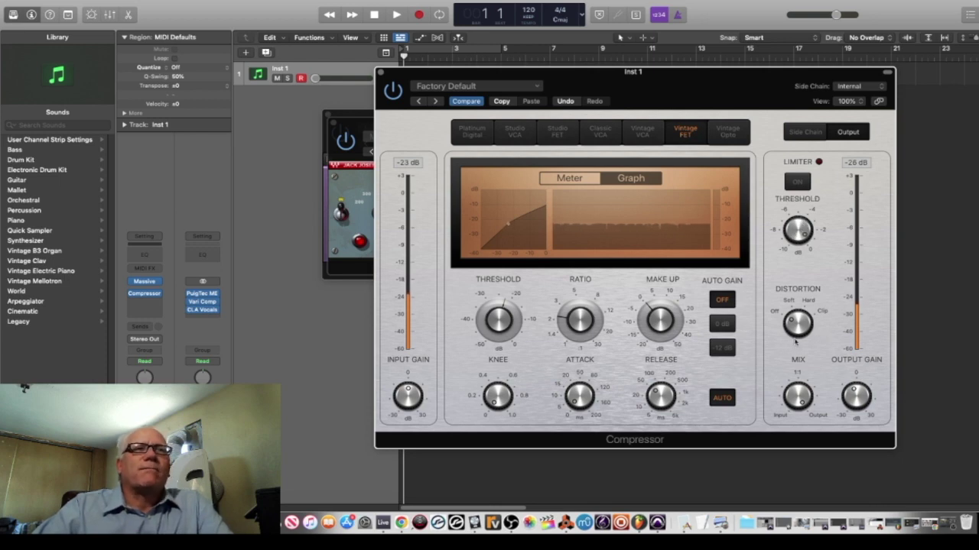
Vary the compressor's input/output mix, trying 21.5 % and 39.0 %.
left_click(800, 399)
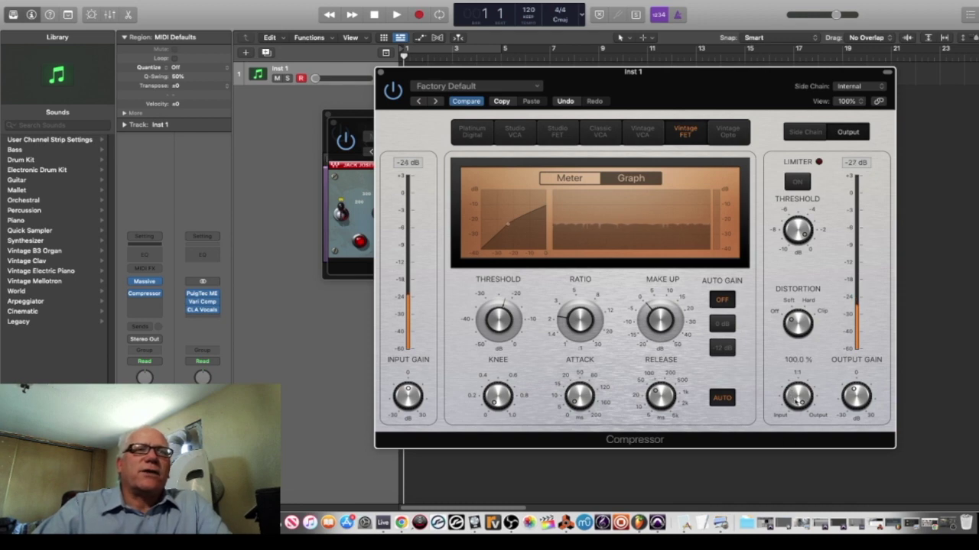
left_click_drag(796, 400, 807, 427)
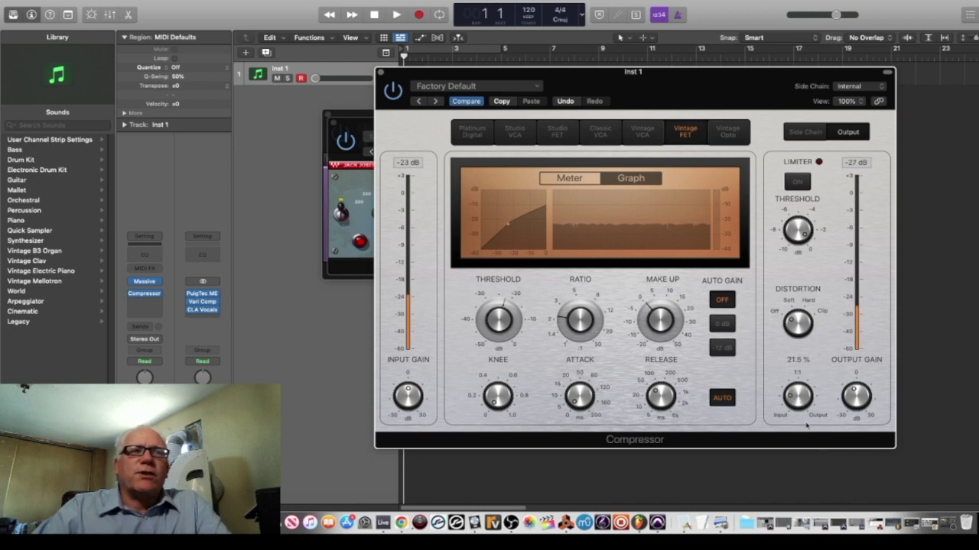
left_click_drag(808, 389, 794, 410)
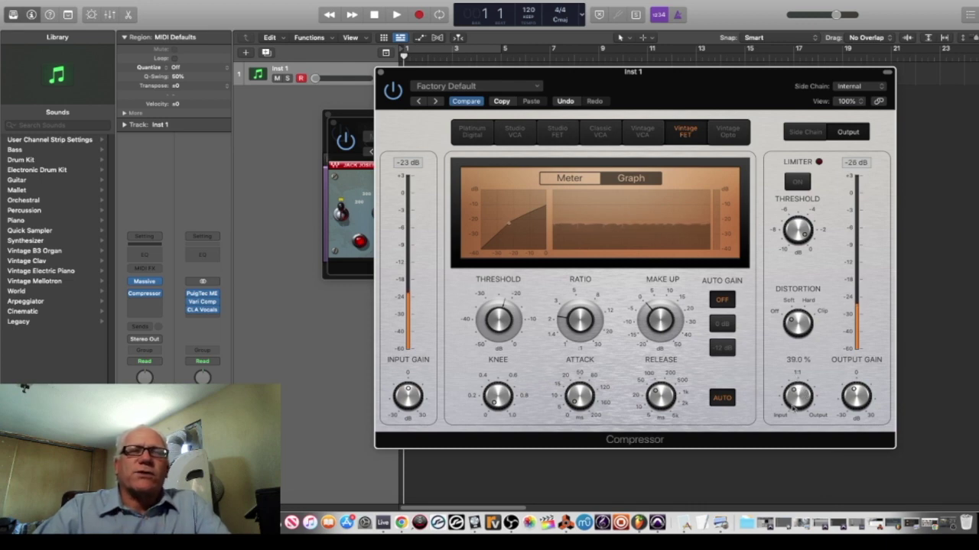
left_click_drag(794, 409, 856, 509)
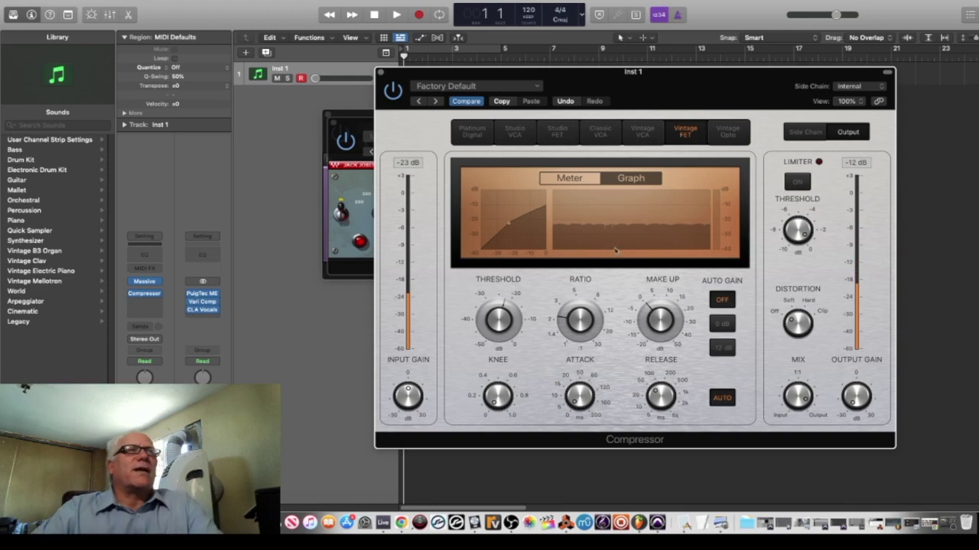
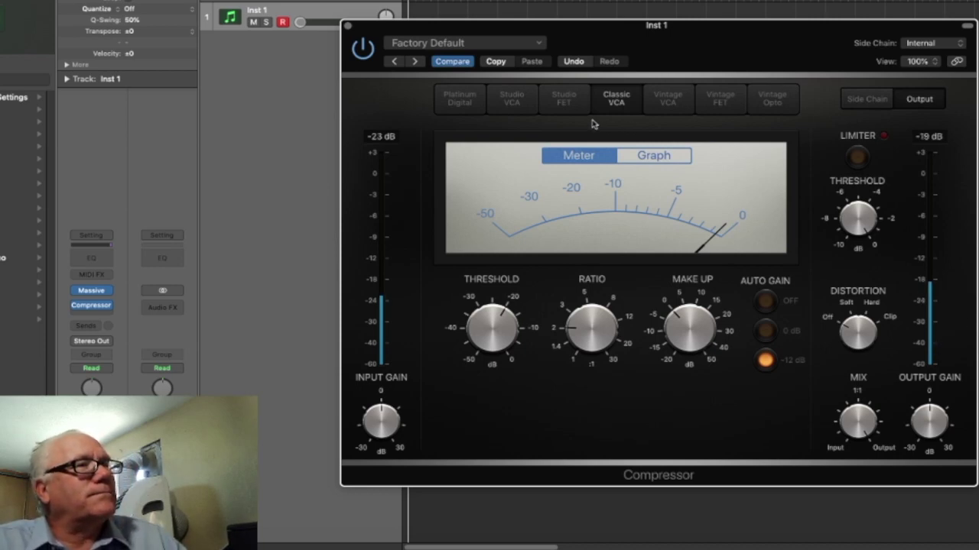
Compare the Studio VCA, Classic VCA and Vintage VCA compressor models, ending on Classic VCA.
left_click(514, 101)
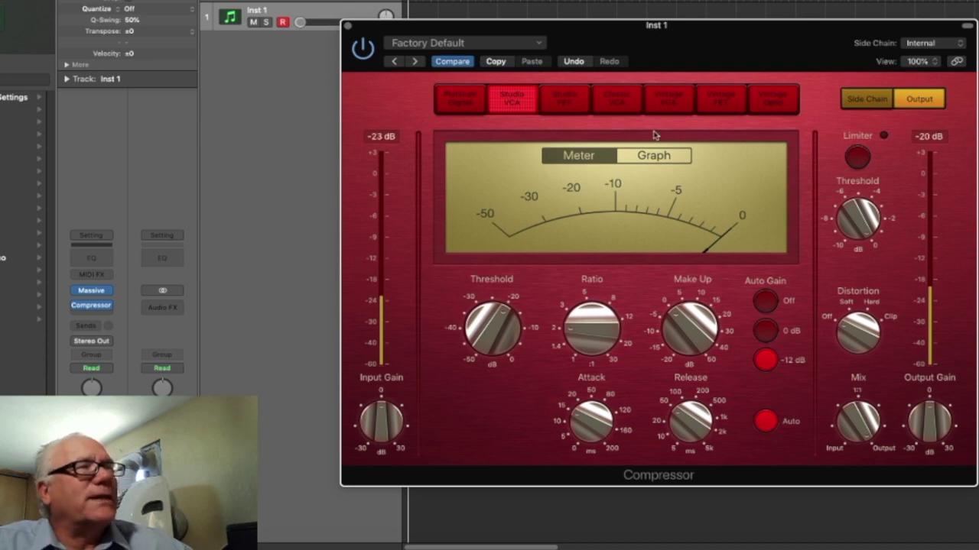
left_click(618, 105)
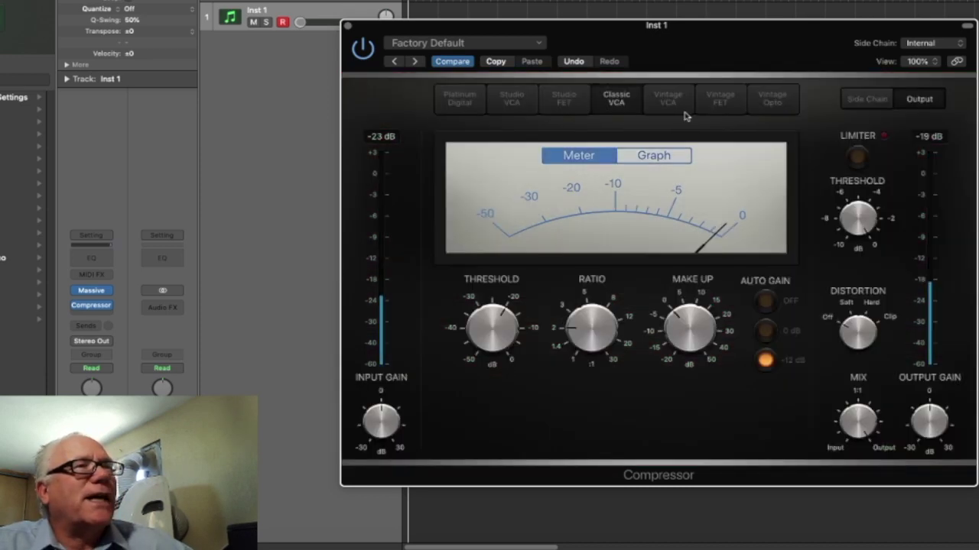
left_click(669, 103)
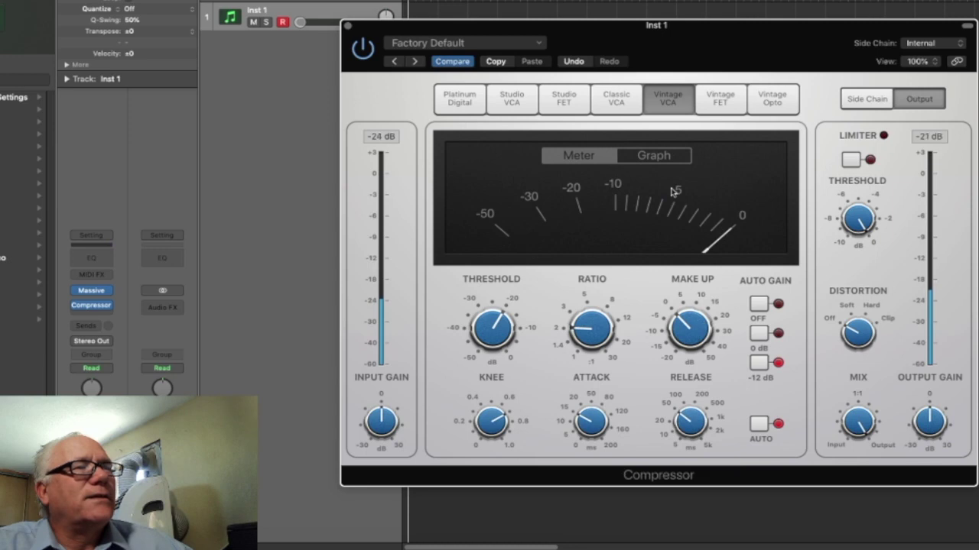
left_click(616, 100)
left_click(511, 102)
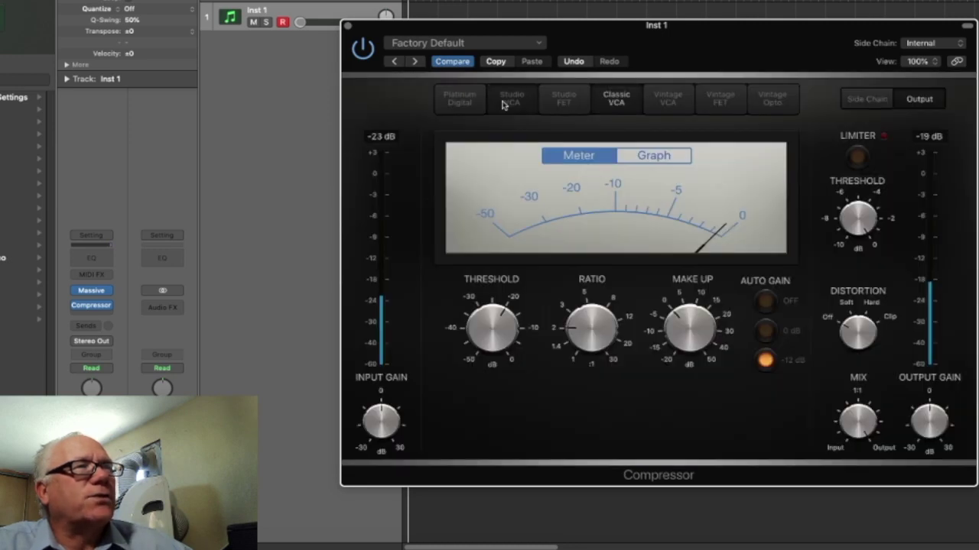
left_click(629, 105)
left_click(665, 105)
left_click(618, 101)
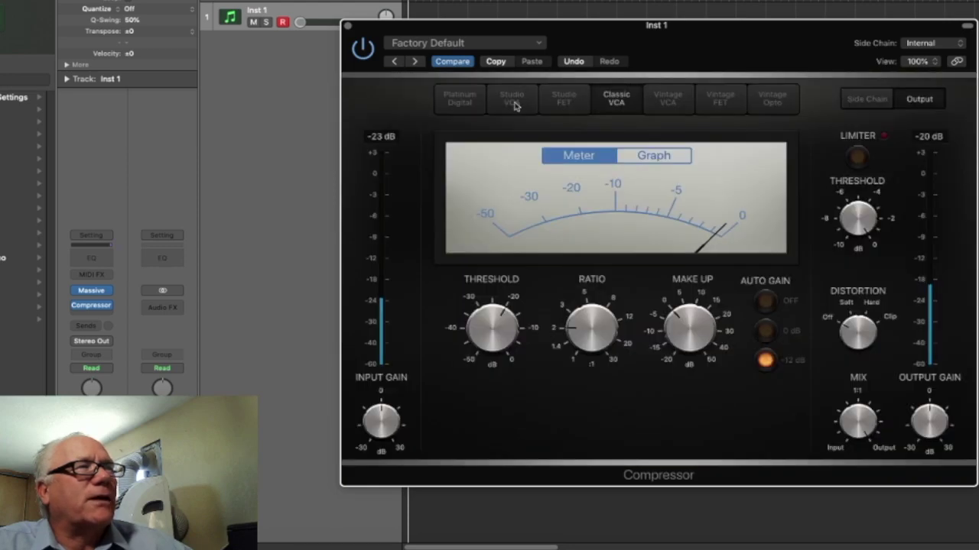
Compare the compressor's Studio VCA, Classic VCA and Vintage VCA circuit models, ending on Vintage VCA.
left_click(512, 102)
left_click(667, 99)
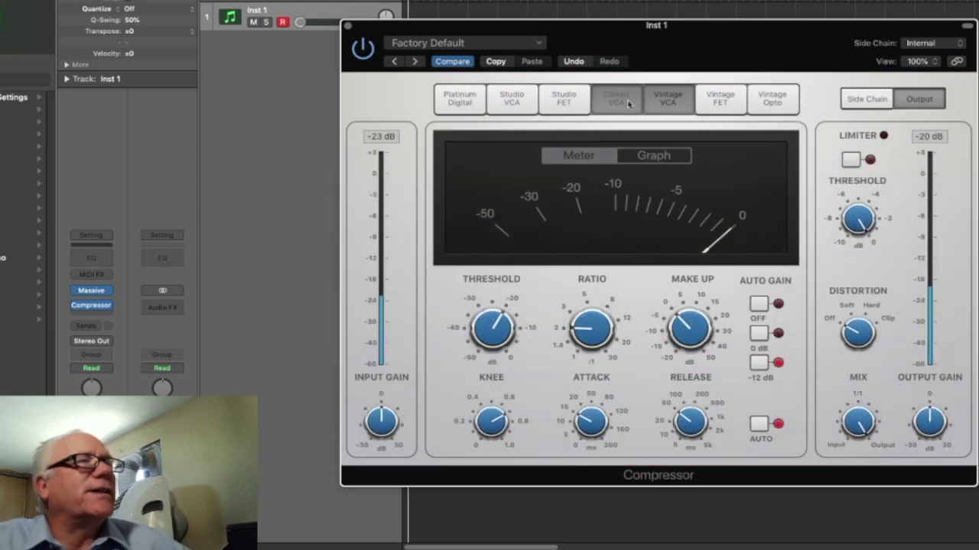
left_click(617, 99)
left_click(662, 103)
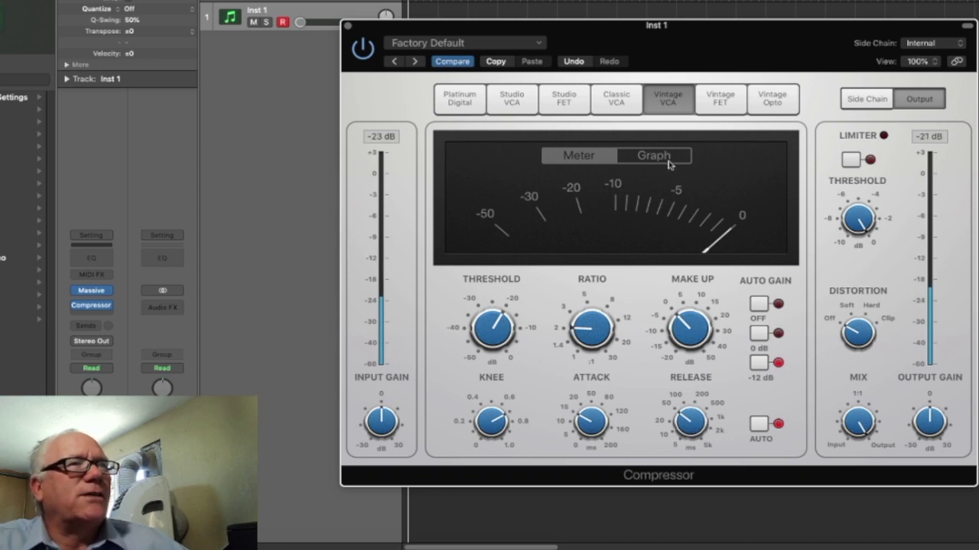
left_click(516, 102)
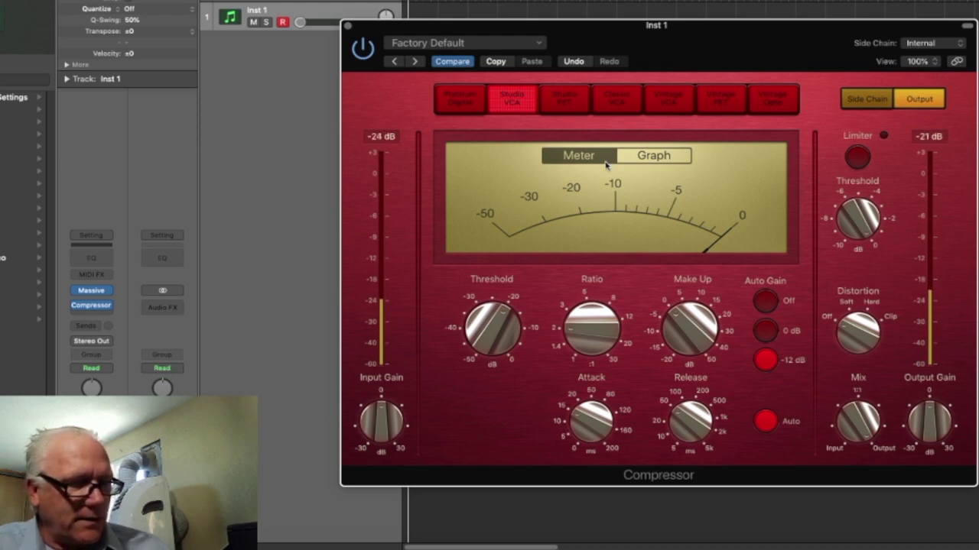
left_click(615, 99)
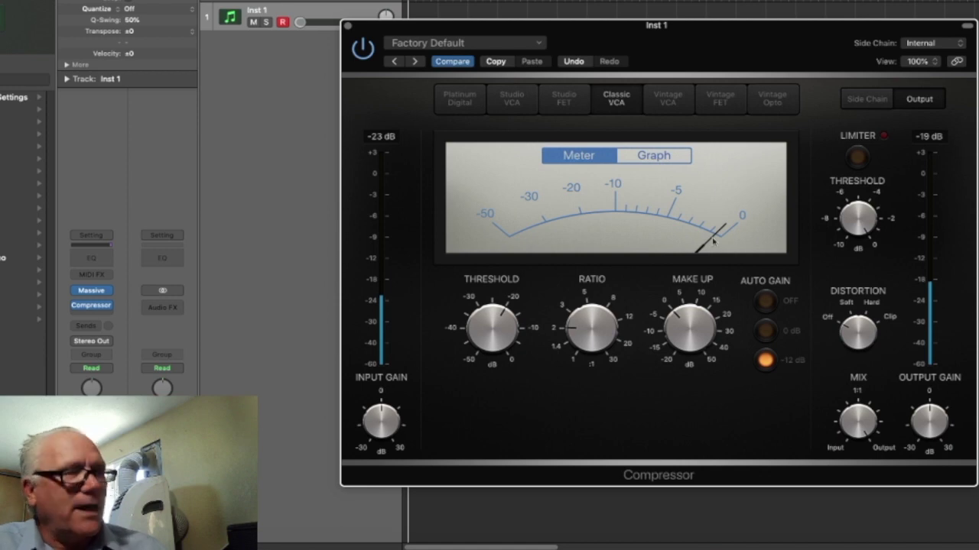
left_click(673, 104)
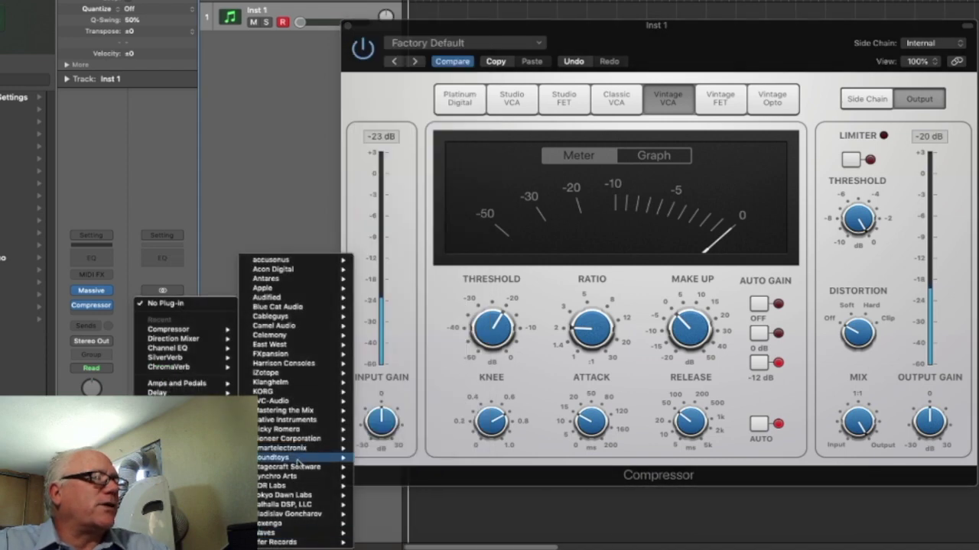
Insert the Waves Scheps Omni Channel (m) plug-in on the stereo output, view its compressor section, and close its window.
mouse_move(296, 422)
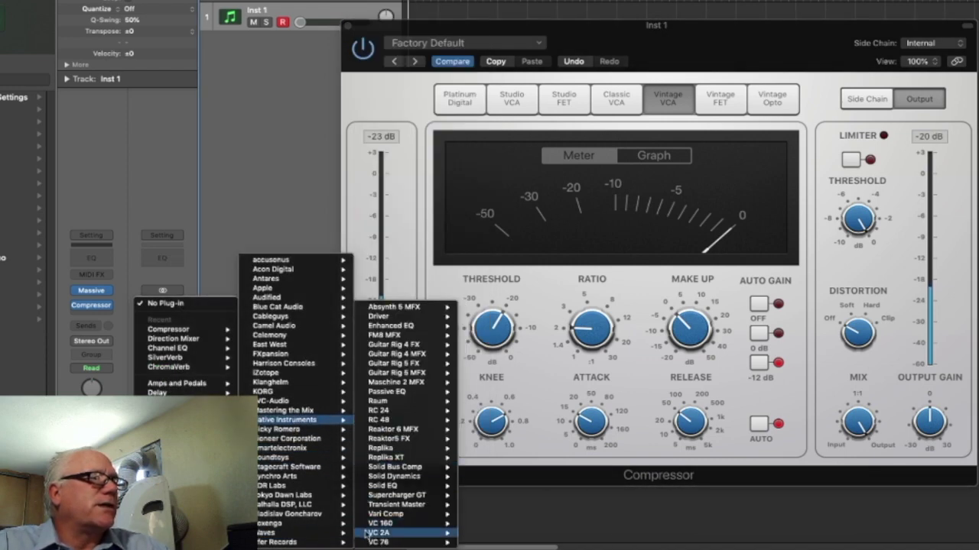
mouse_move(372, 526)
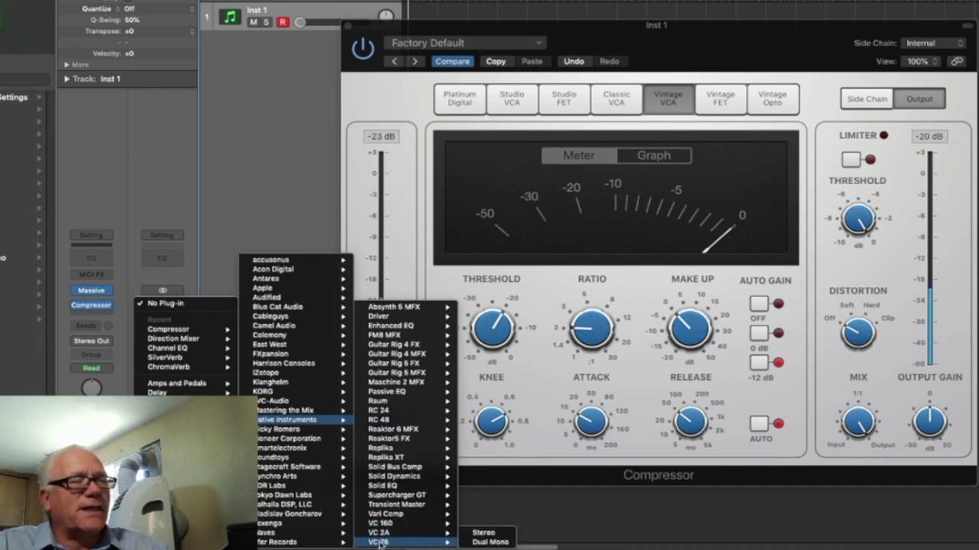
mouse_move(384, 517)
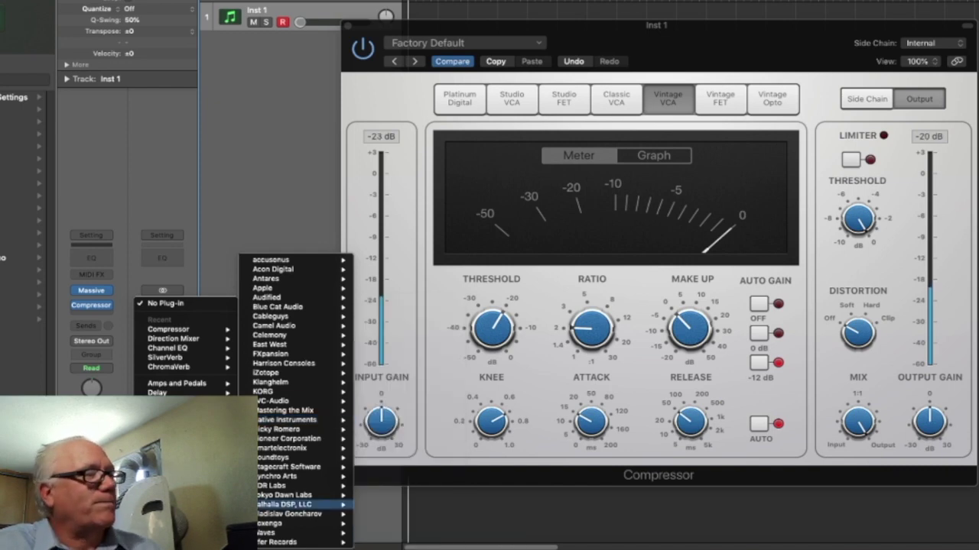
mouse_move(329, 533)
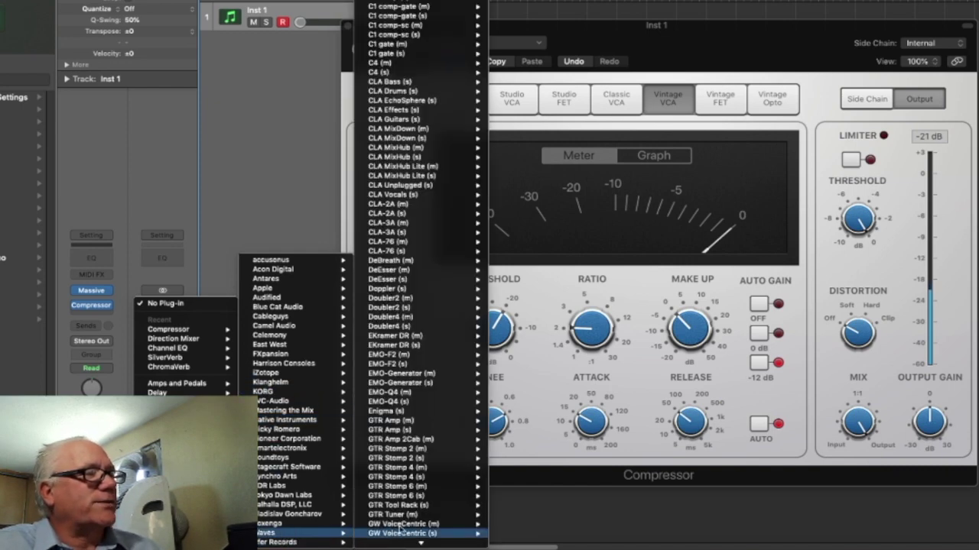
scroll(414, 367, "down", 10)
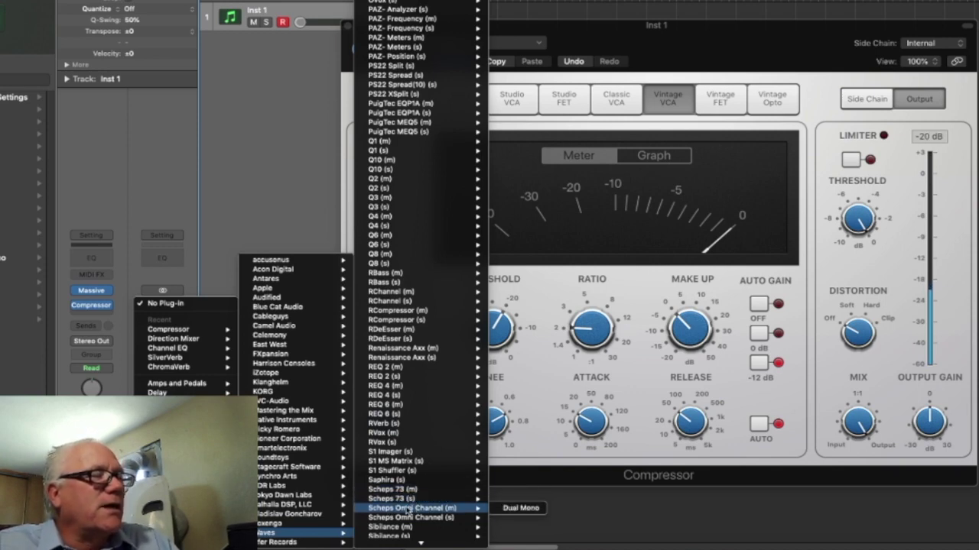
left_click(411, 509)
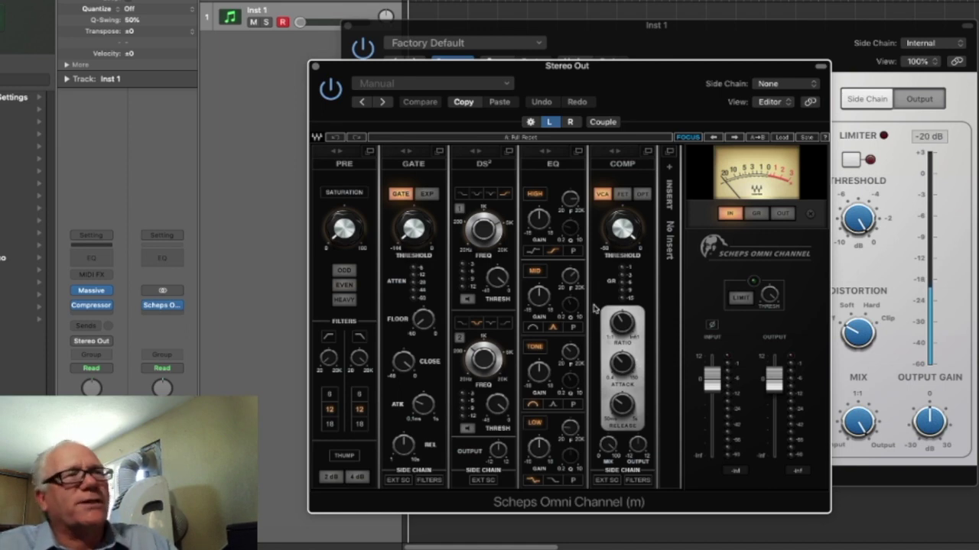
left_click(315, 67)
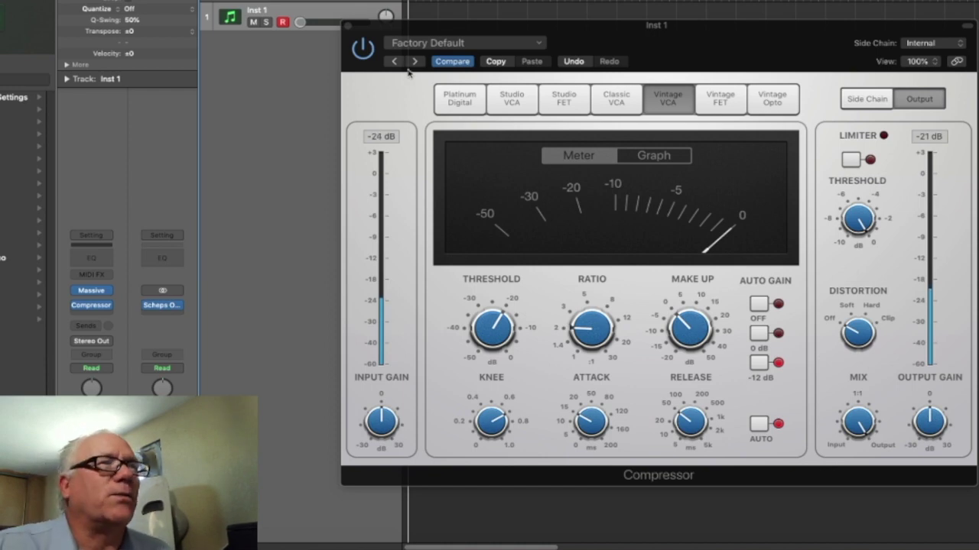
Alternate the compressor between the Studio VCA, Classic VCA and Vintage VCA models again, finishing on Vintage VCA.
left_click(513, 99)
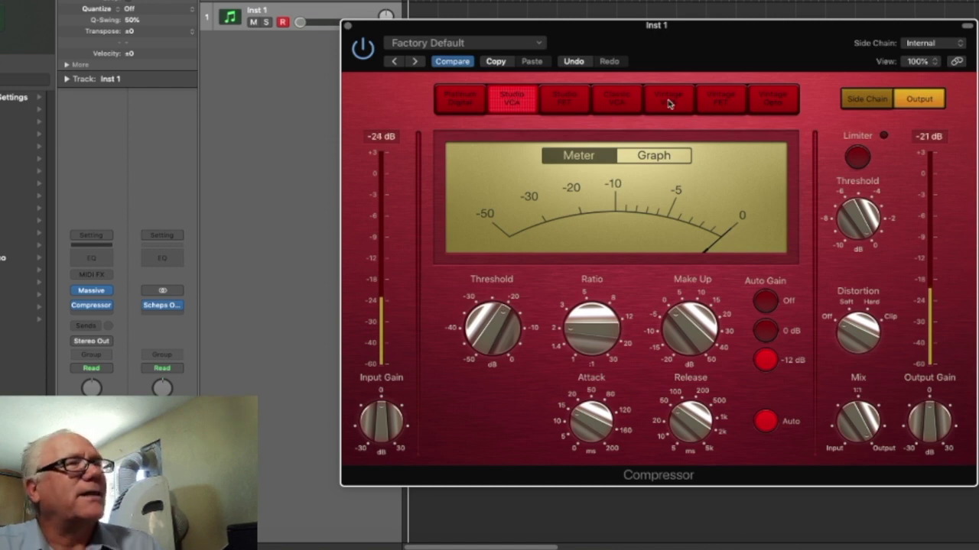
left_click(616, 100)
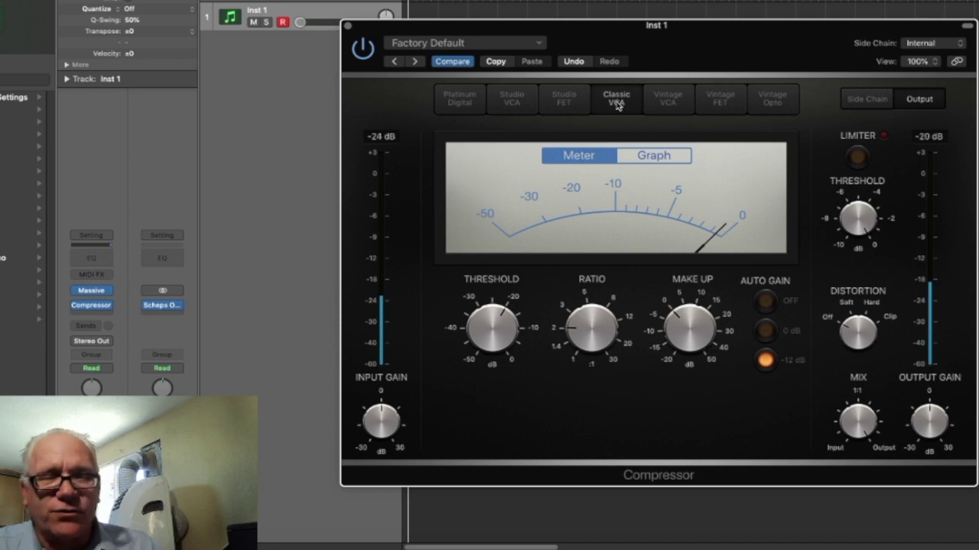
left_click(668, 98)
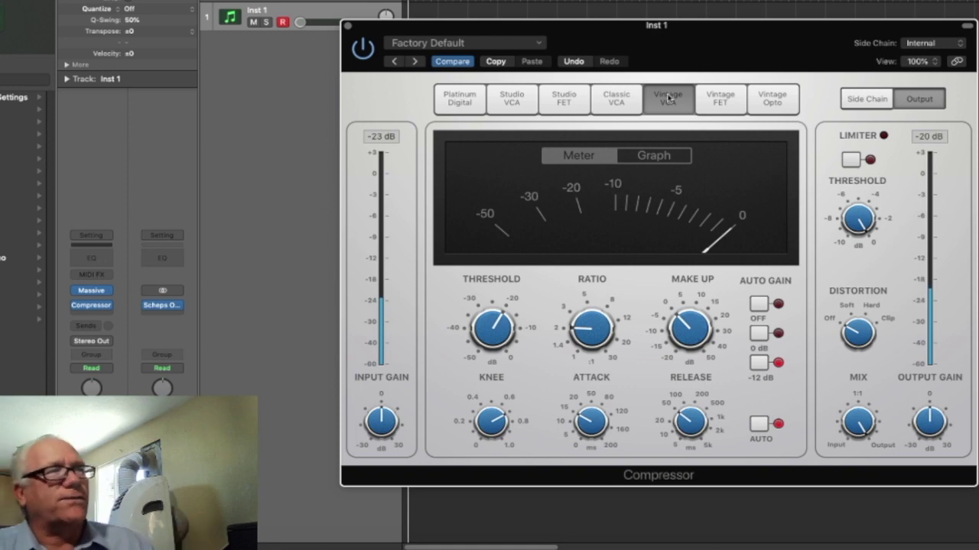
left_click(524, 107)
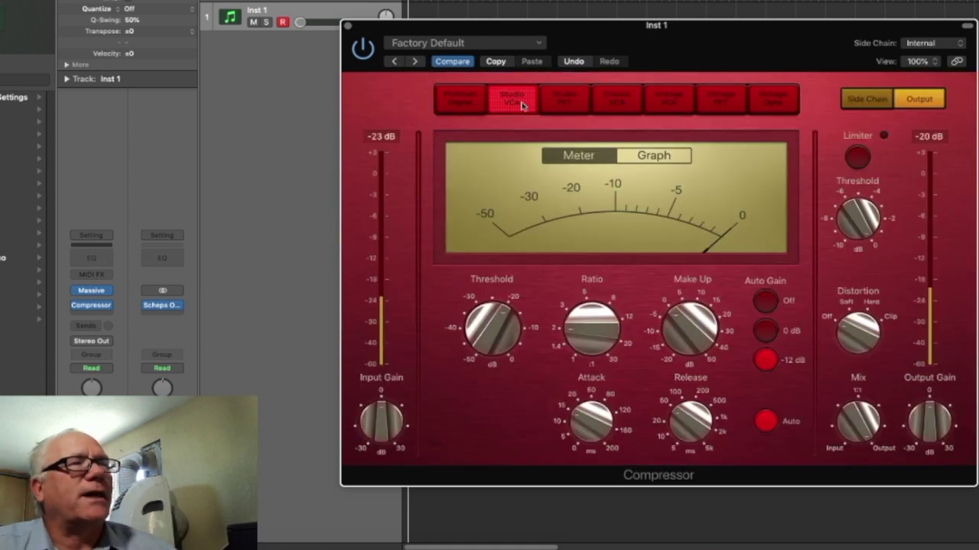
left_click(679, 99)
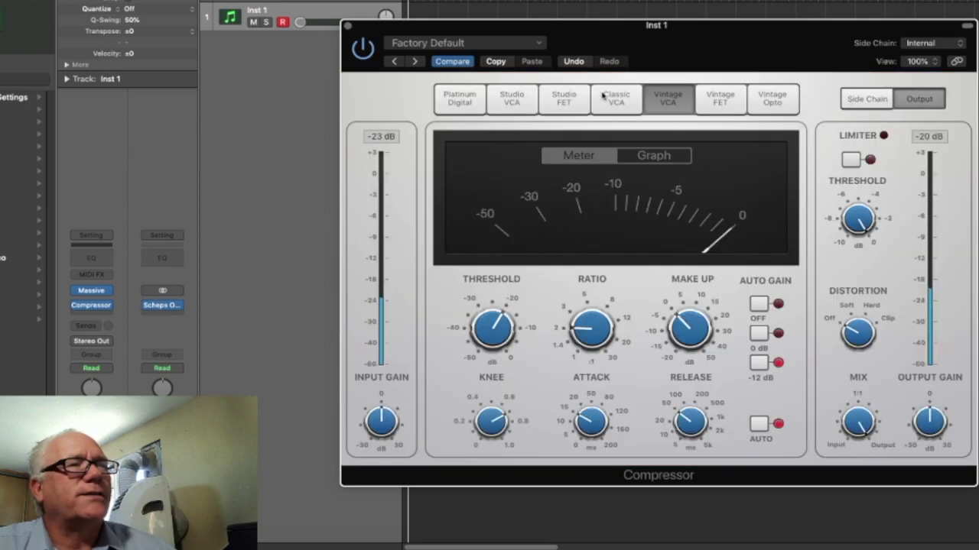
left_click(515, 103)
left_click(677, 100)
left_click(511, 106)
left_click(678, 100)
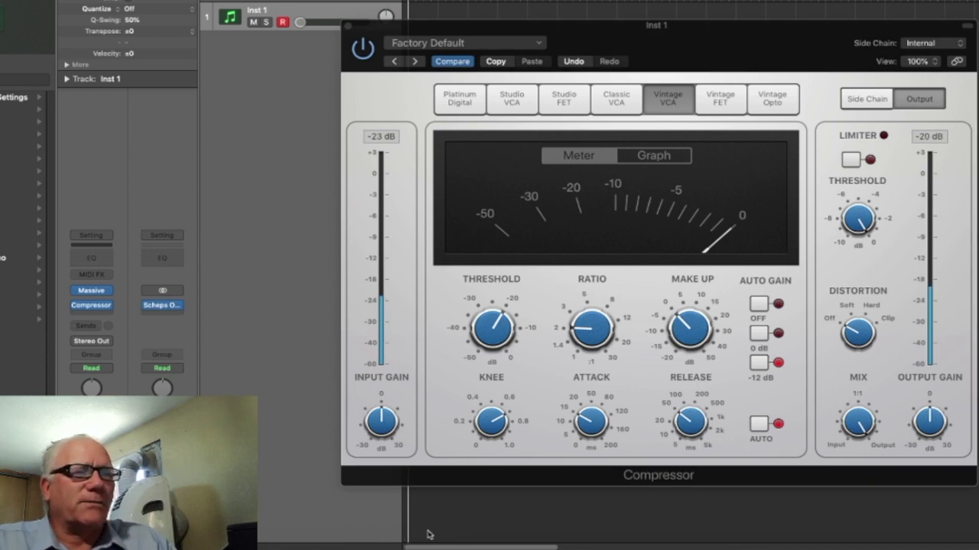
Switch to Reason, examine the MClass Compressor and COMP-01 devices in the rack, and minimize the window.
left_click(662, 541)
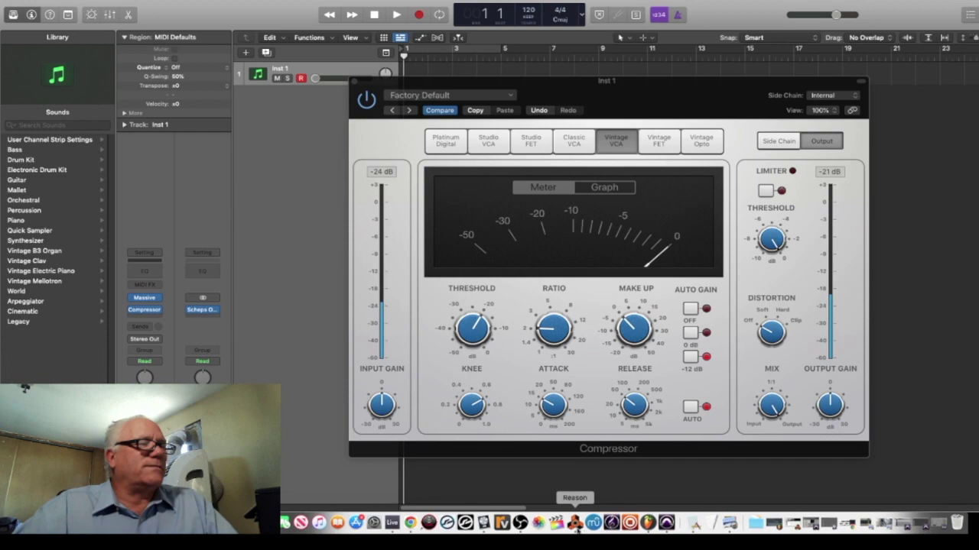
left_click(574, 522)
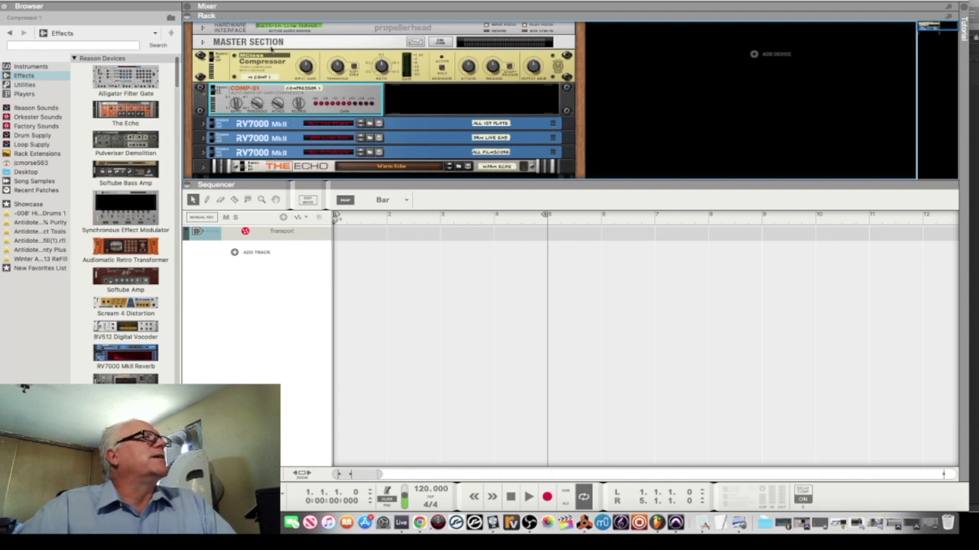
left_click(264, 68)
left_click(290, 91)
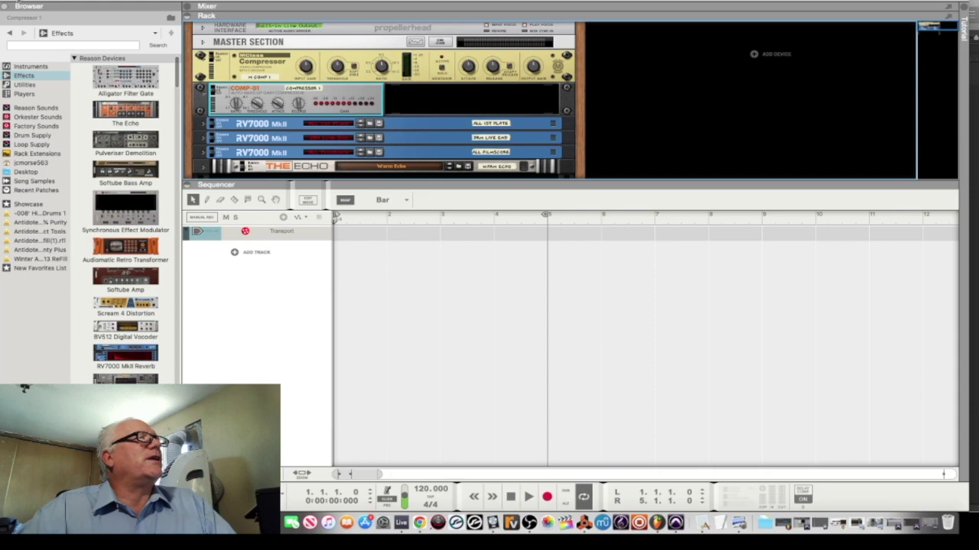
key("super+m")
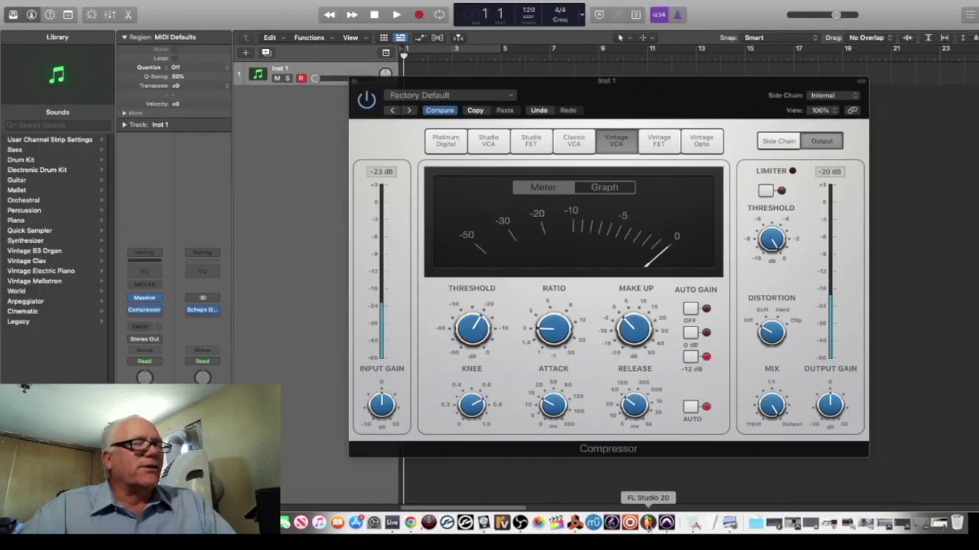
Switch to FL Studio 20, view the Fruity Compressor's preset list, and dismiss it without choosing a preset.
left_click(647, 523)
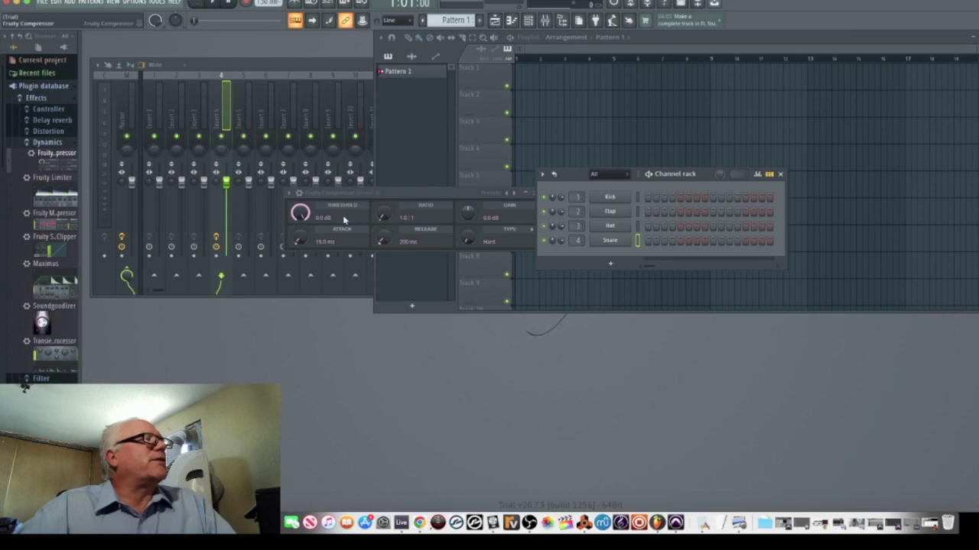
left_click(499, 192)
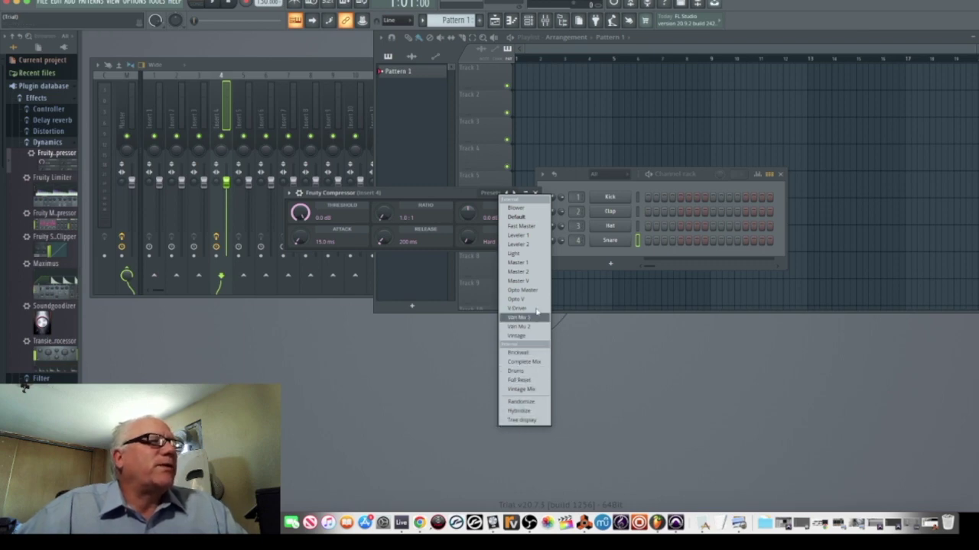
left_click(641, 363)
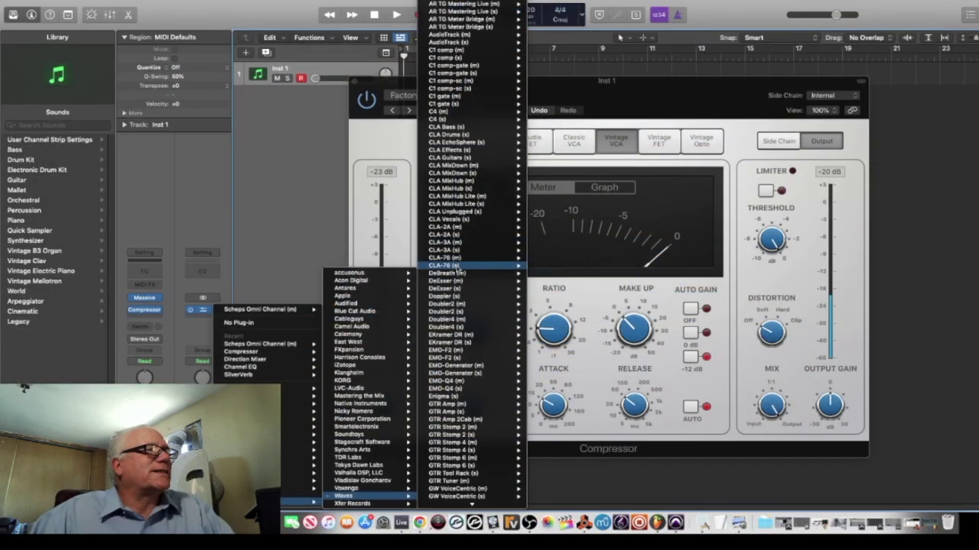
Replace the Scheps Omni Channel on the stereo output with the Waves CLA-76 (s) compressor and reposition its window.
mouse_move(457, 268)
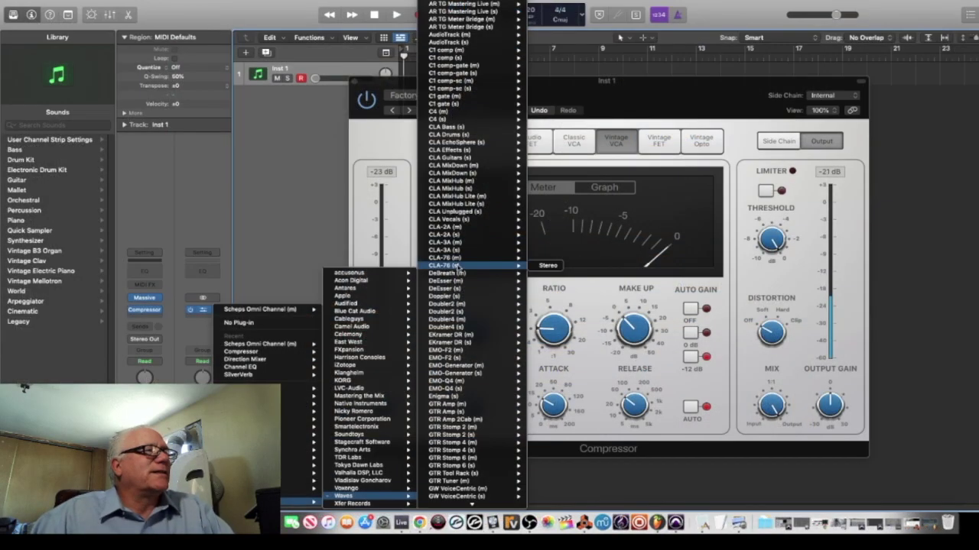
left_click(456, 267)
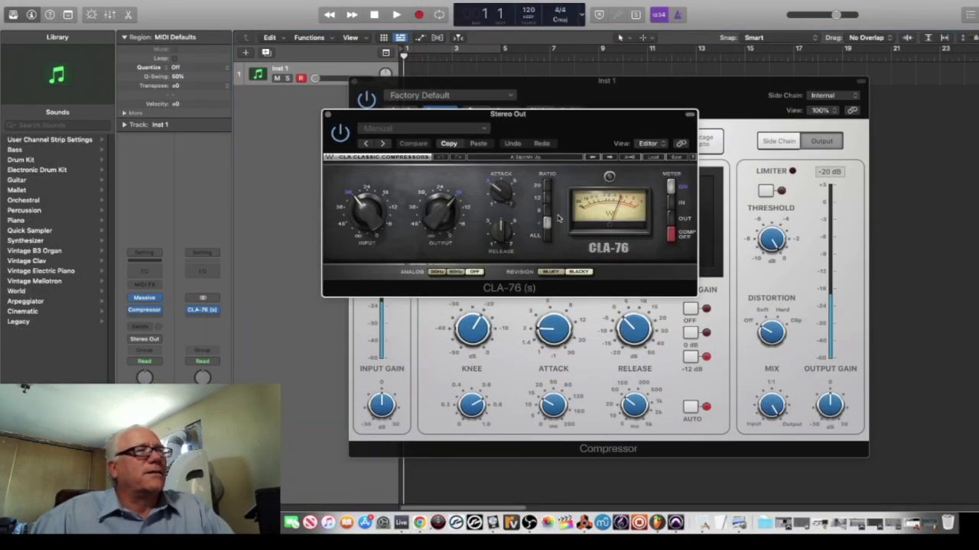
left_click_drag(568, 116, 627, 155)
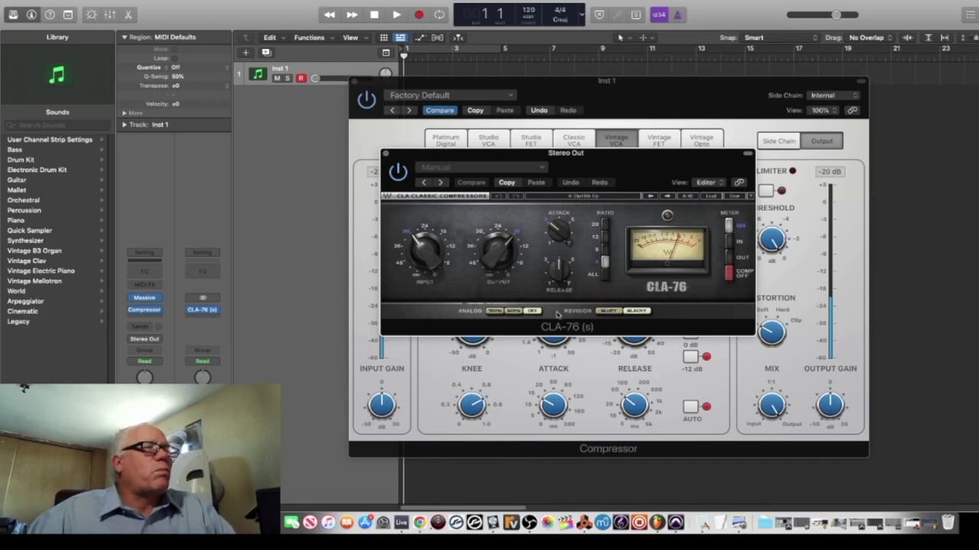
Compare the CLA-76's Bluey and Blacky revisions, ending on Blacky, and shift the plug-in window down slightly.
left_click(606, 312)
left_click(651, 312)
left_click(610, 312)
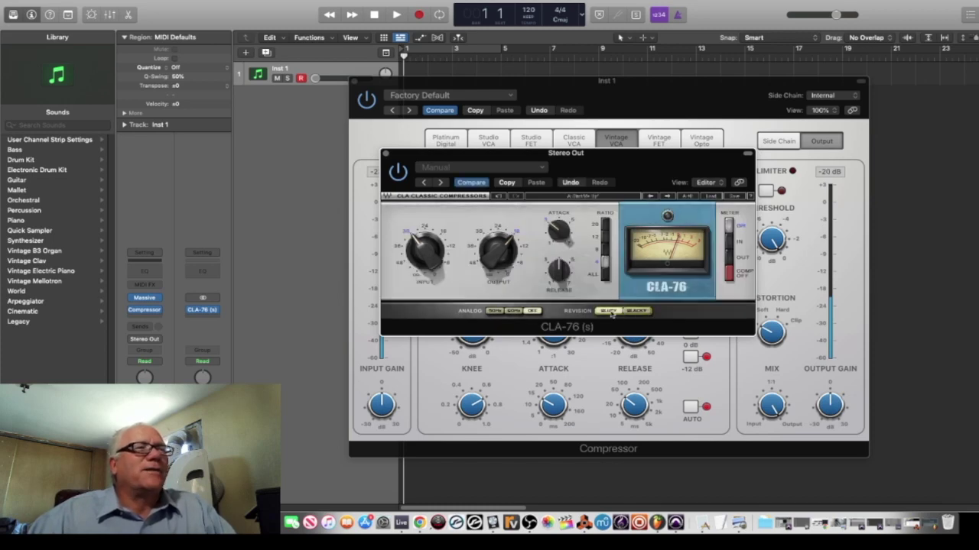
left_click(638, 313)
left_click(608, 311)
left_click(633, 313)
left_click(610, 313)
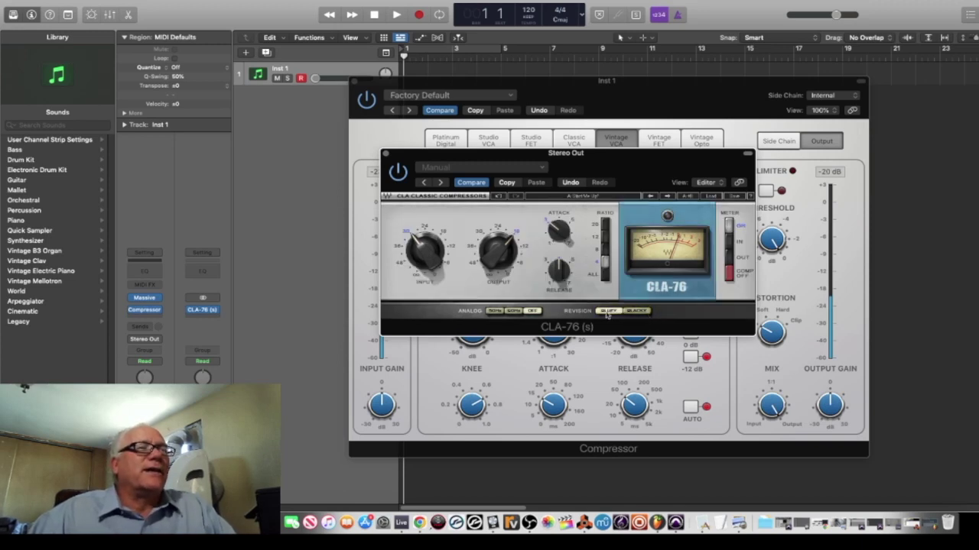
left_click(635, 312)
left_click(612, 312)
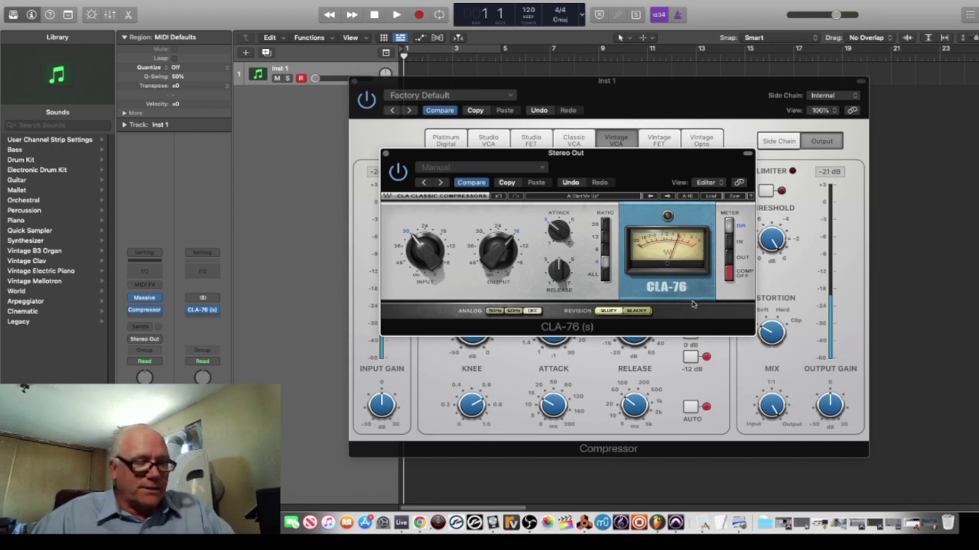
left_click(647, 311)
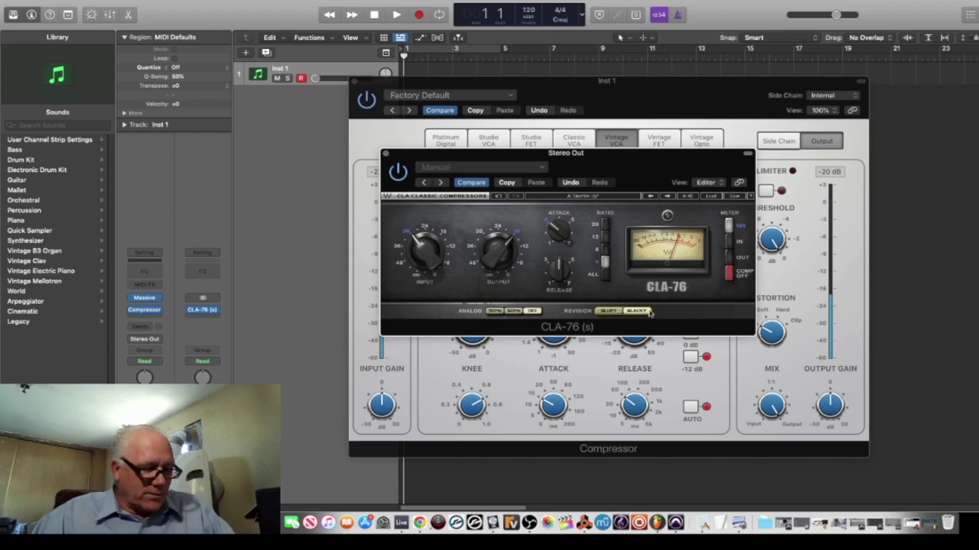
left_click_drag(623, 168, 643, 198)
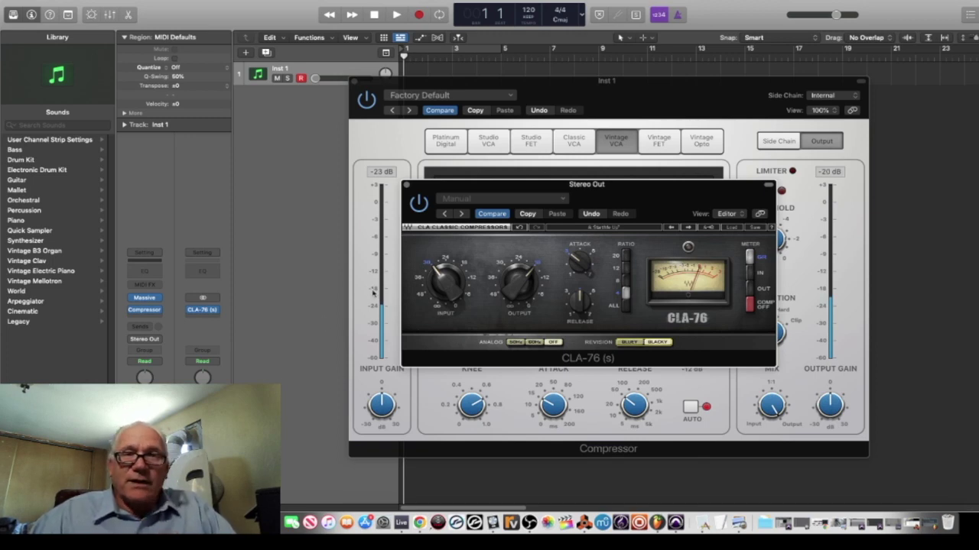
Add the Native Instruments VC 76 to the stereo output's next free slot and place its window beside the CLA-76.
left_click(201, 309)
mouse_move(267, 493)
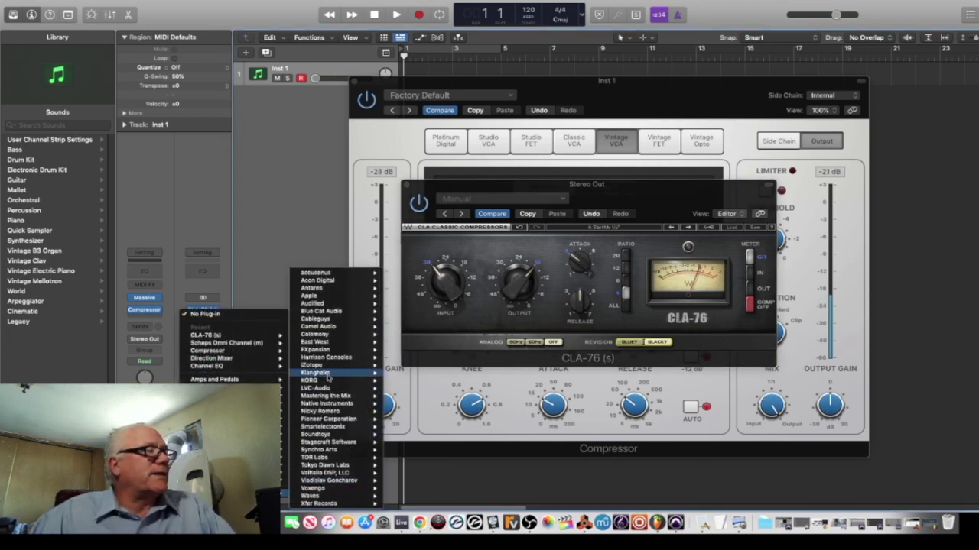
mouse_move(344, 406)
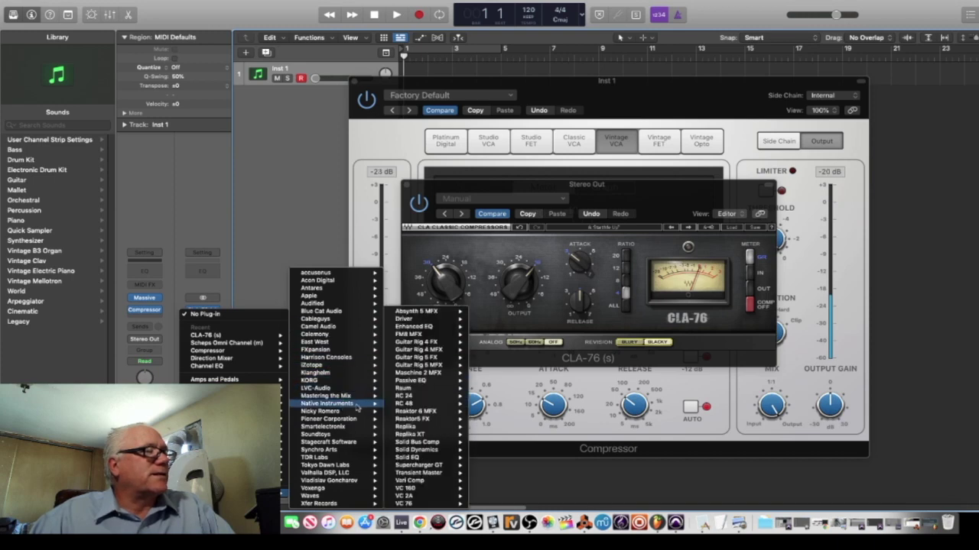
mouse_move(416, 506)
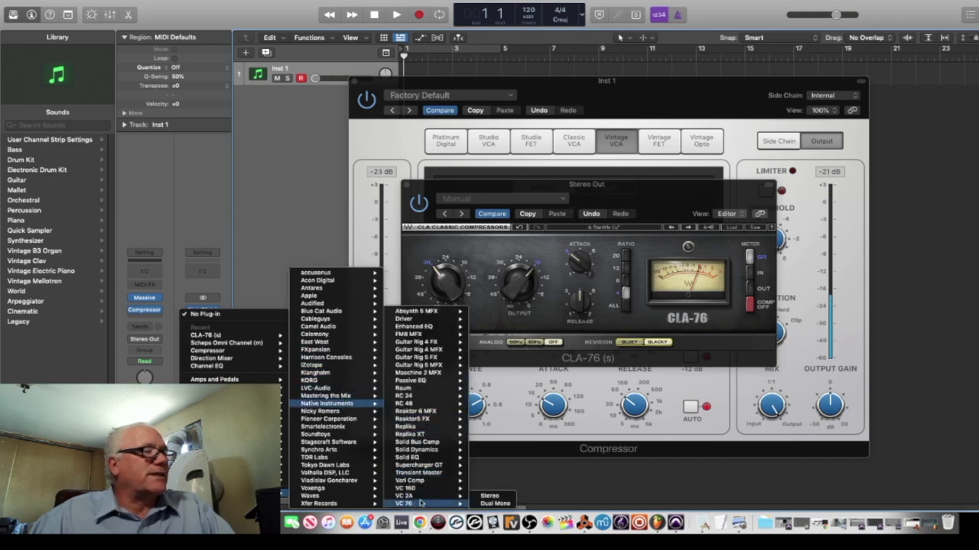
left_click(483, 502)
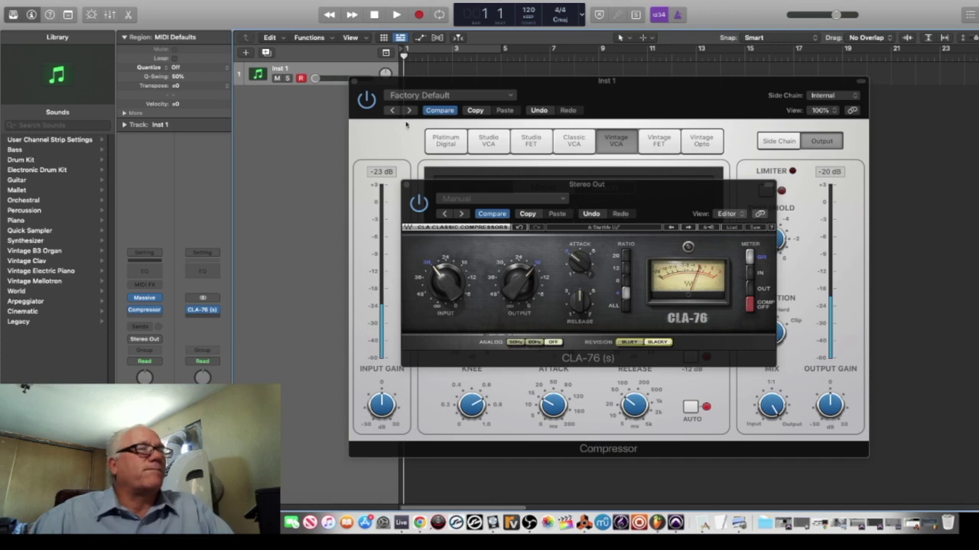
left_click_drag(535, 121, 270, 123)
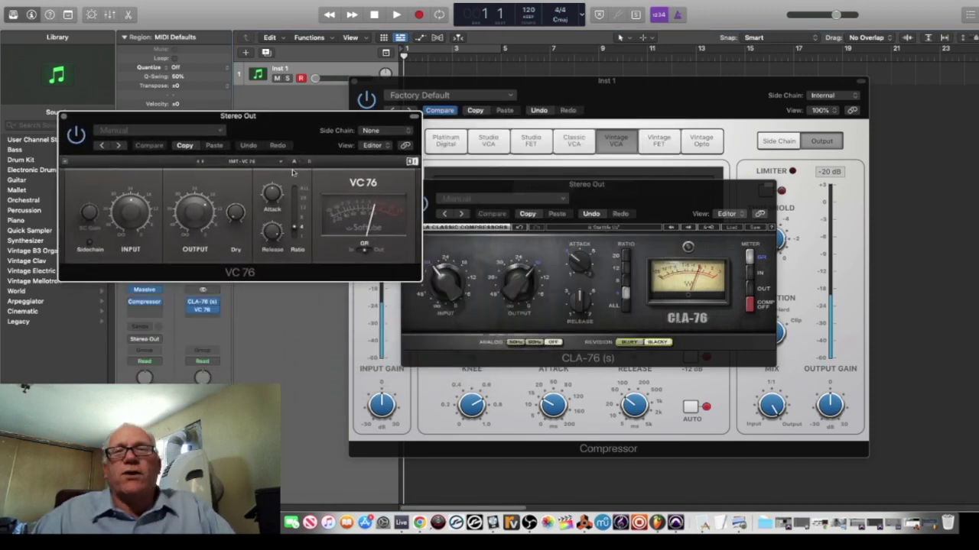
left_click_drag(636, 203, 672, 121)
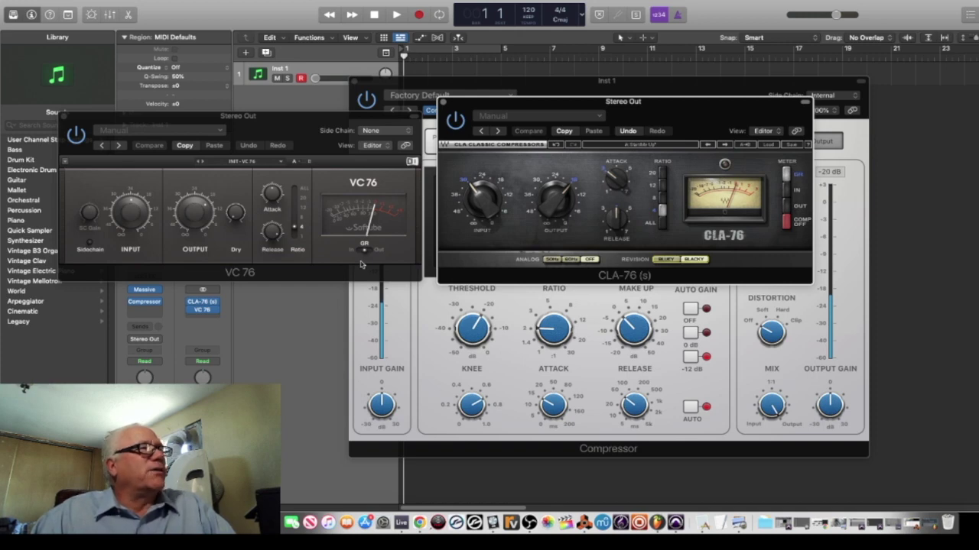
View the VC 76's preset list without choosing a preset, and reposition its window clear of the CLA-76.
left_click(280, 162)
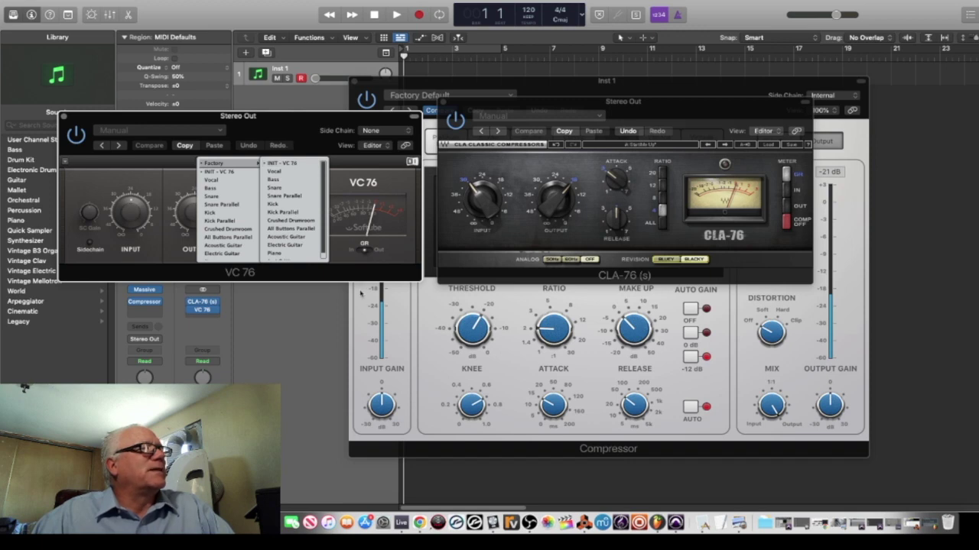
left_click(338, 261)
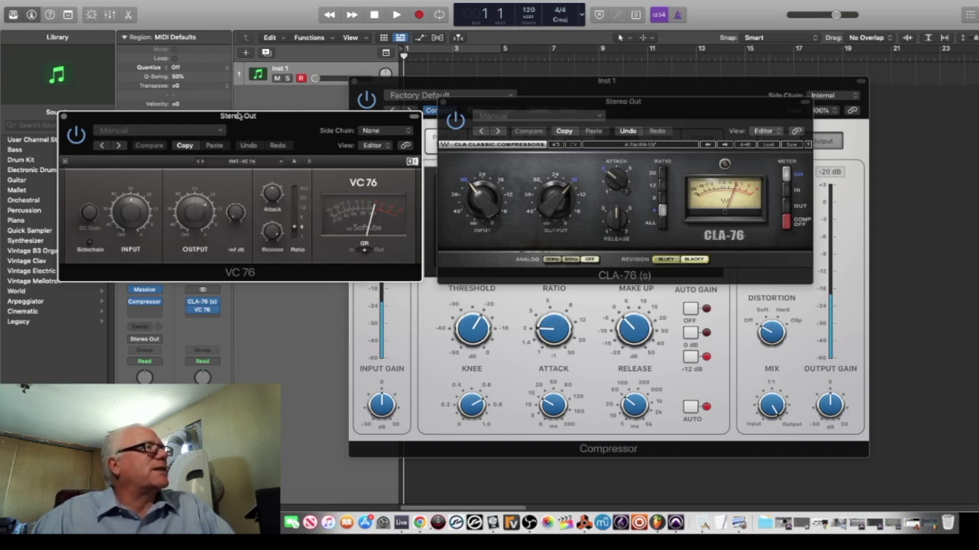
left_click_drag(262, 127, 552, 114)
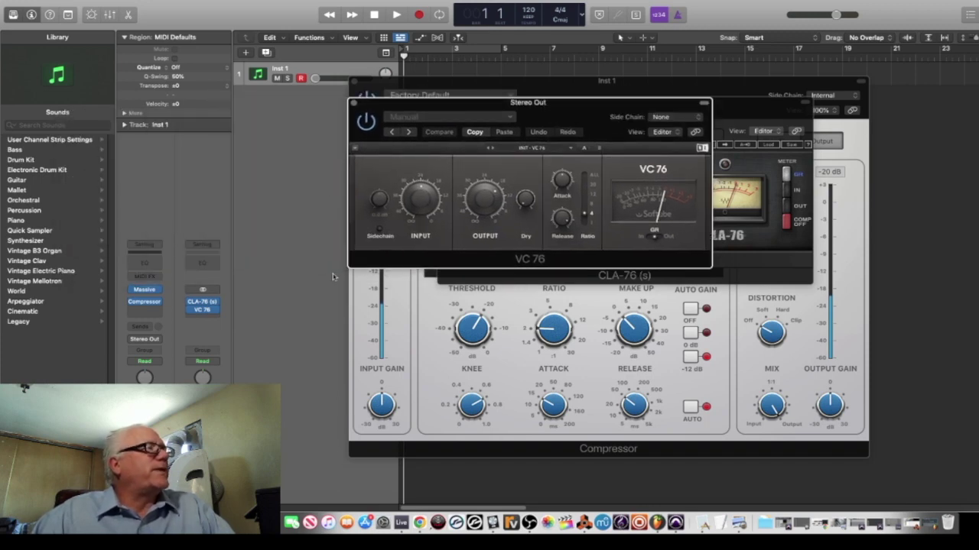
left_click(216, 311)
key("Escape")
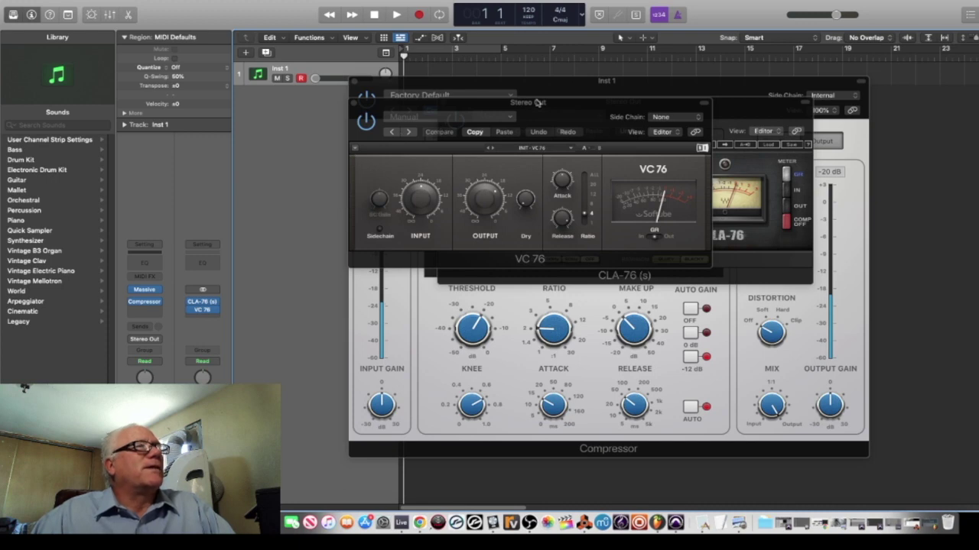
left_click_drag(554, 105, 188, 117)
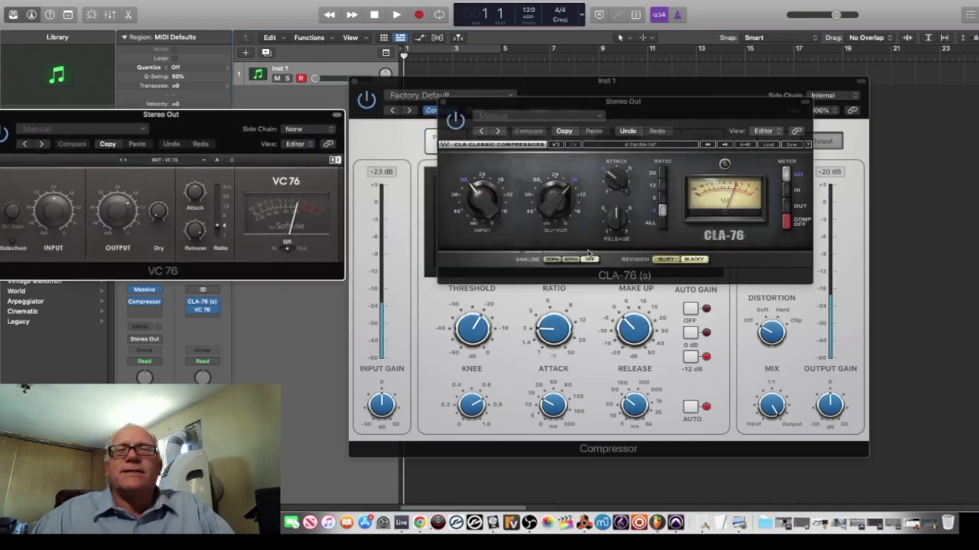
Switch the CLA-76 to the Bluey revision and compare the Compressor's Studio FET and Vintage FET models, ending on Vintage FET.
left_click(663, 259)
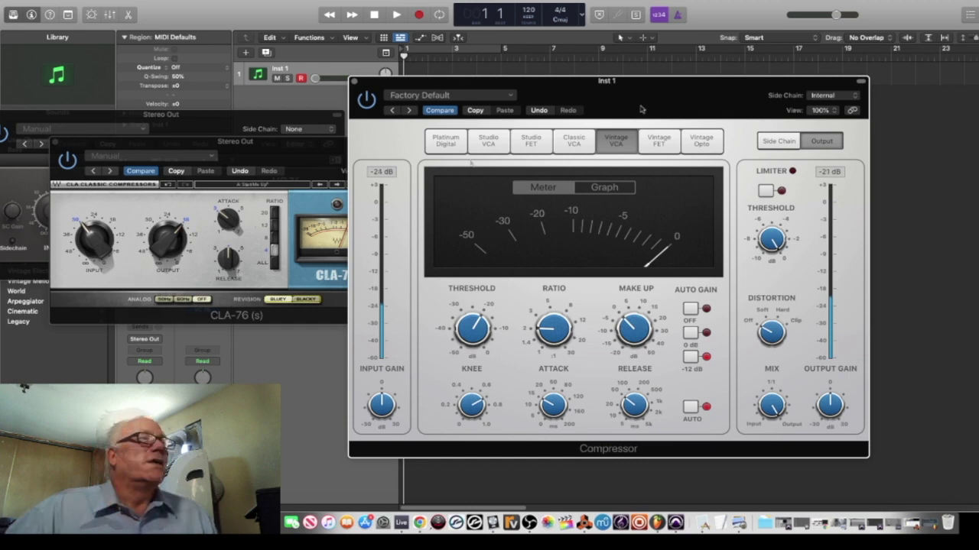
left_click(532, 141)
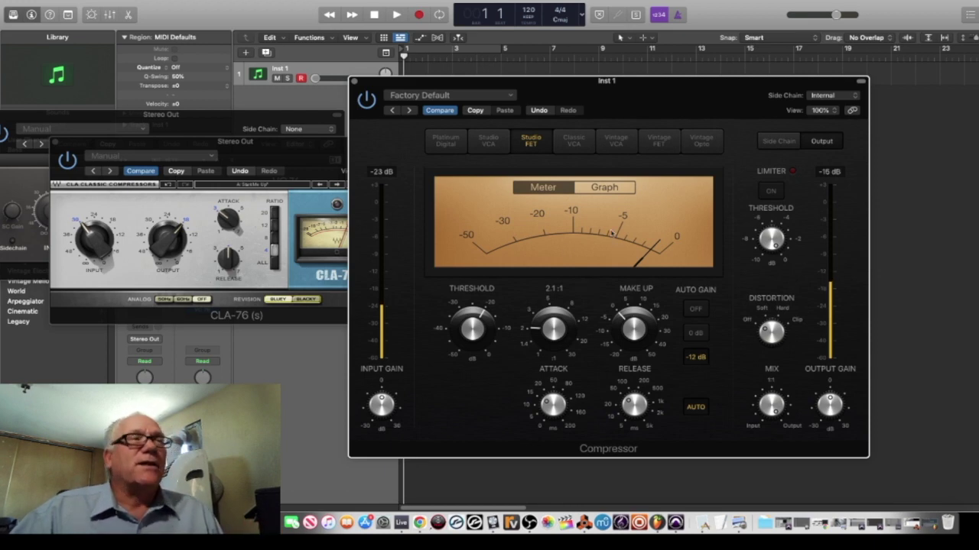
left_click(659, 143)
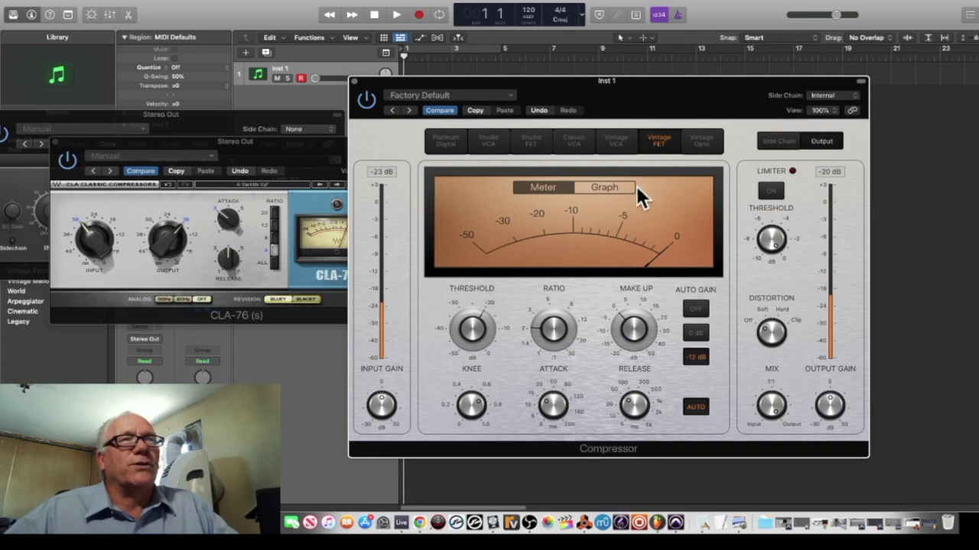
mouse_move(615, 345)
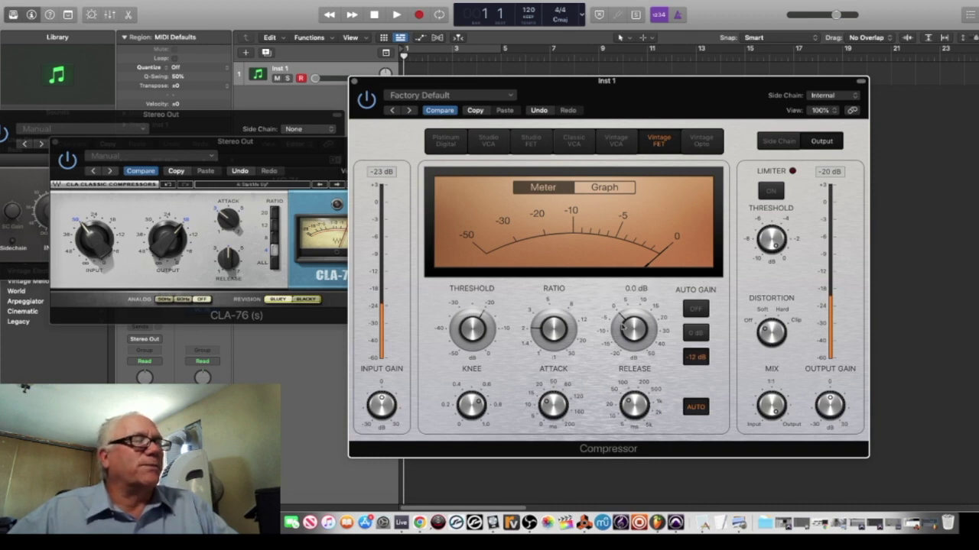
Arrange the Compressor and CLA-76 windows side by side for comparison, and close the CLA-76 window.
left_click_drag(631, 87, 745, 63)
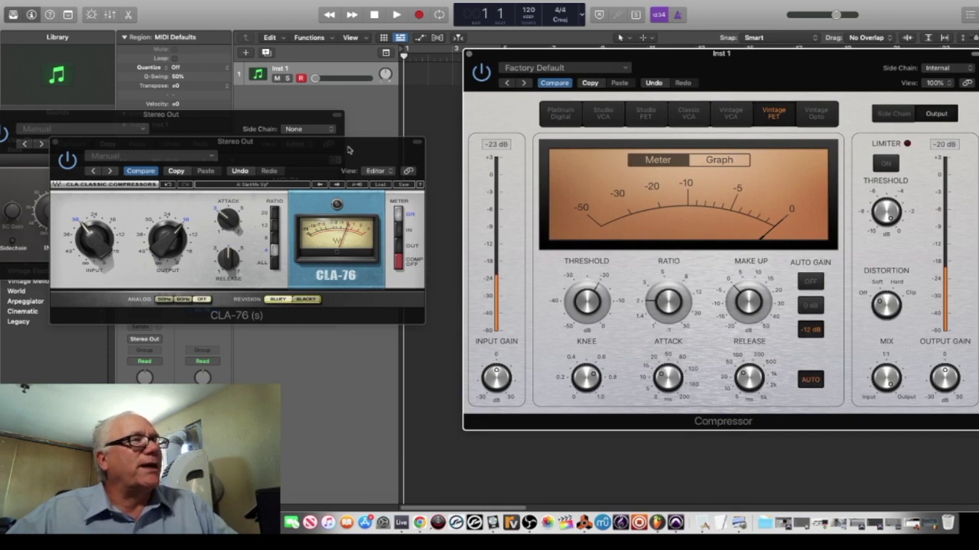
left_click_drag(345, 152, 485, 150)
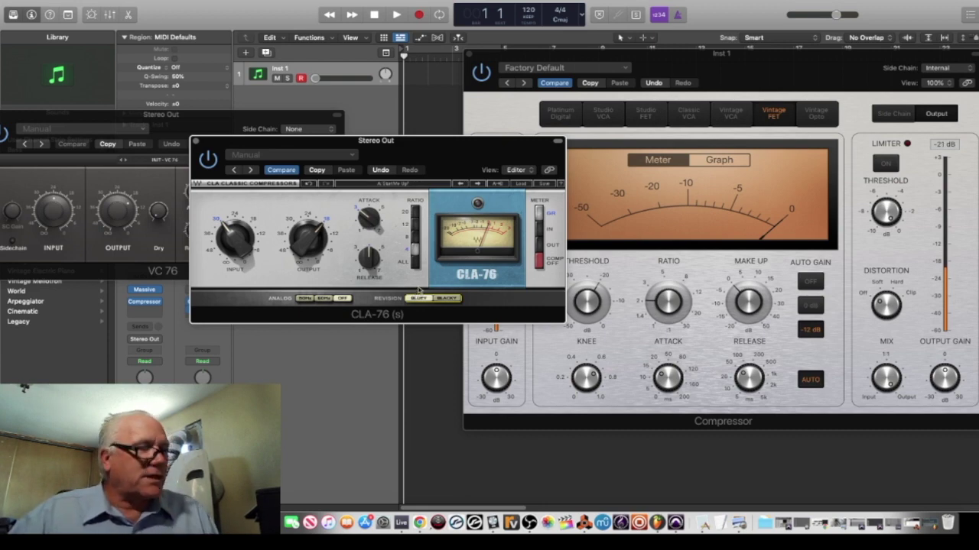
left_click(195, 143)
Switch the Compressor to the Vintage Opto model and replace the VC 76 on the stereo output with the VC 2A.
left_click(817, 113)
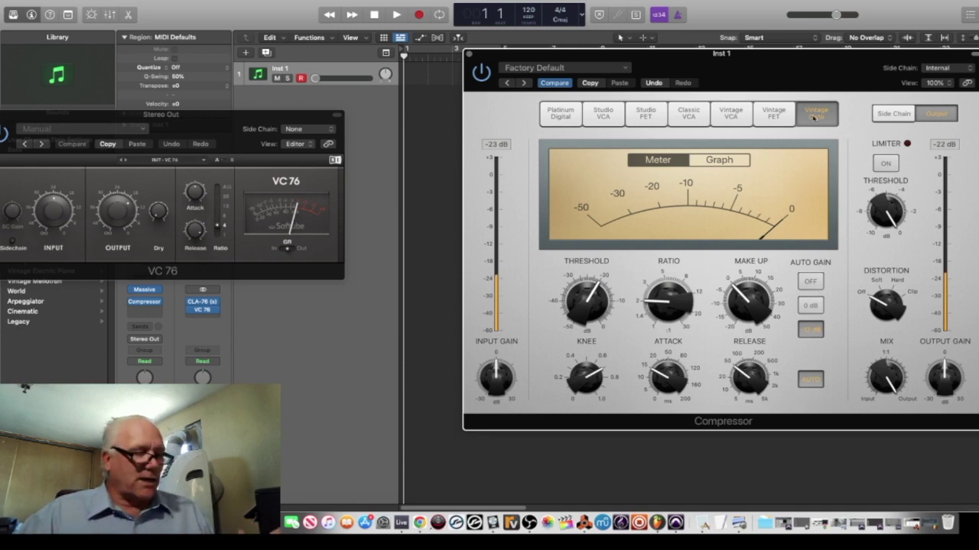
mouse_move(686, 273)
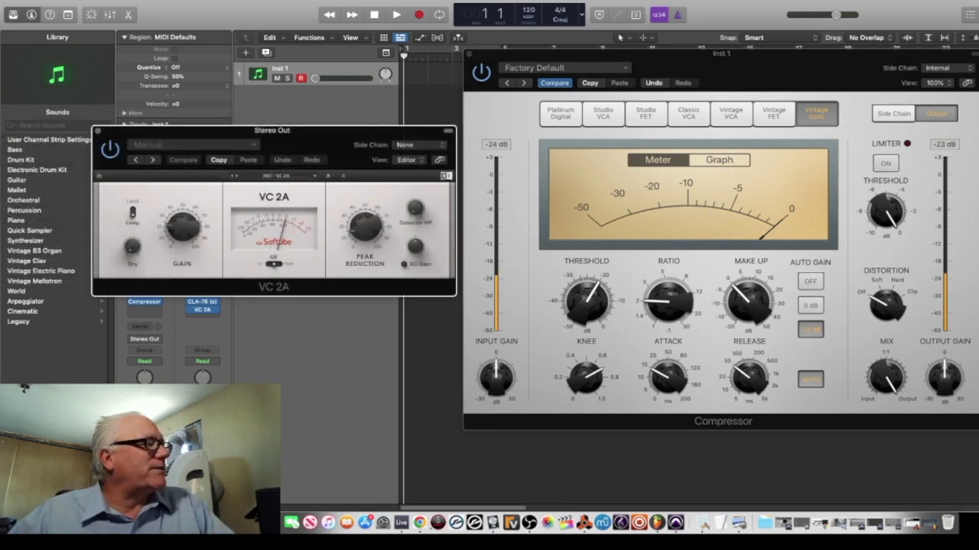
Replace the CLA-76 on the stereo output with the Waves CLA-2A (s) and arrange its window below the VC 2A, beside the Compressor.
left_click(213, 301)
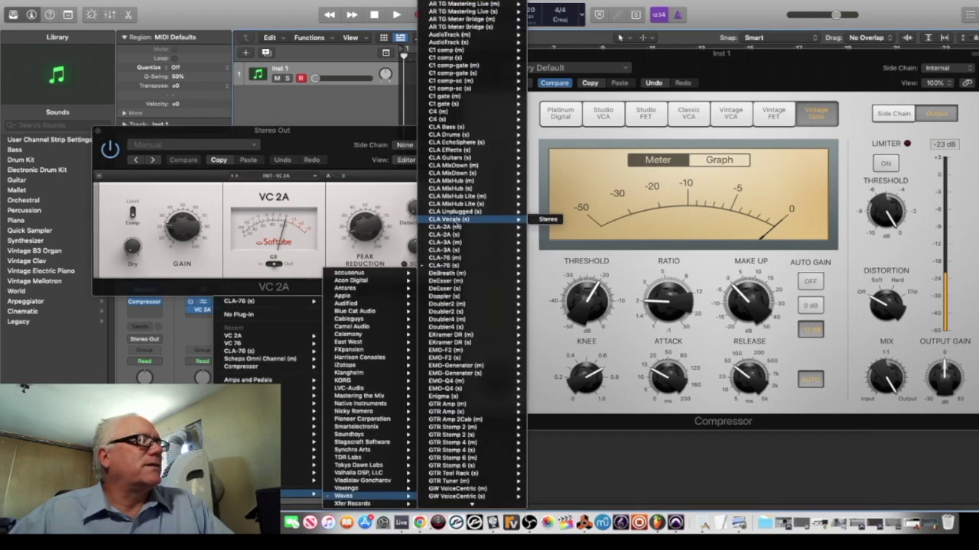
left_click(452, 233)
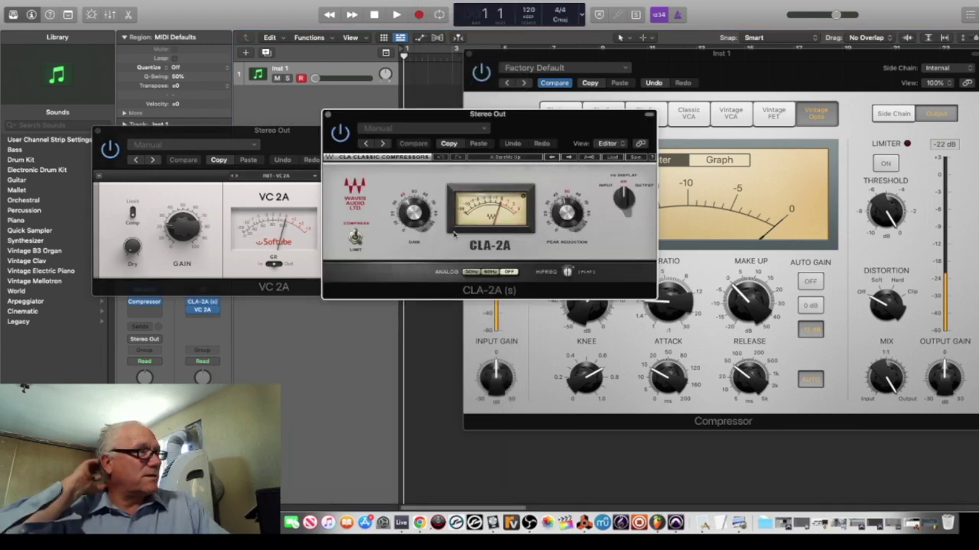
left_click_drag(545, 124, 337, 311)
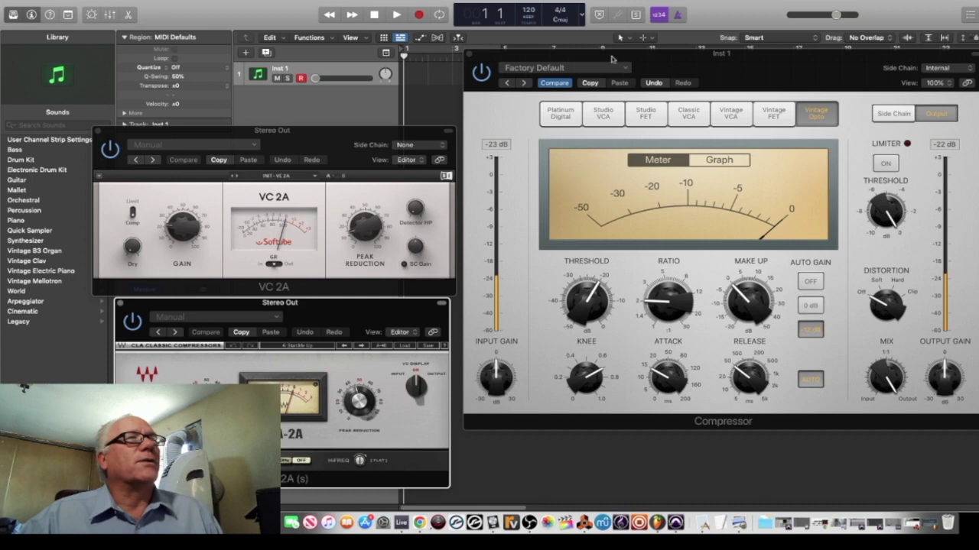
left_click_drag(725, 77, 601, 62)
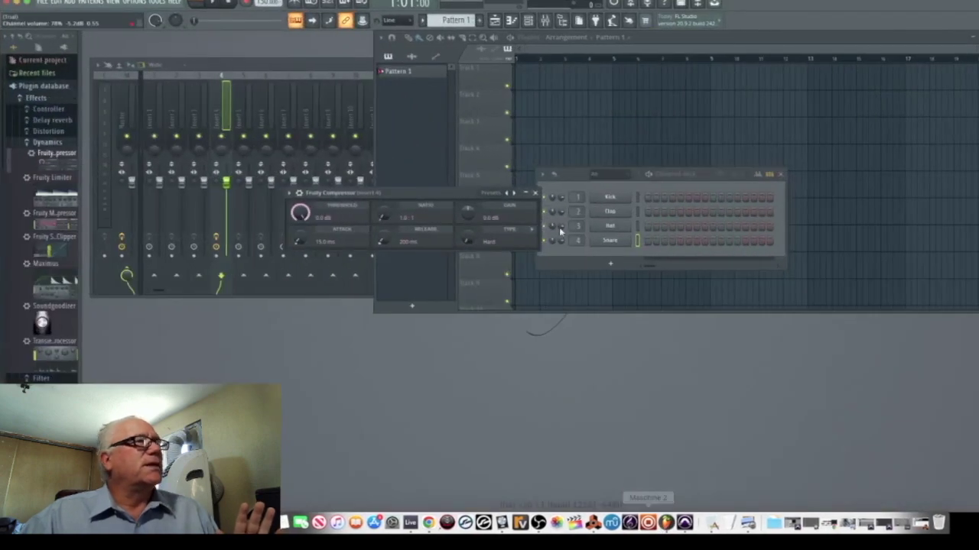
View the Fruity Compressor's preset list in FL Studio and dismiss it without choosing a preset.
left_click(505, 194)
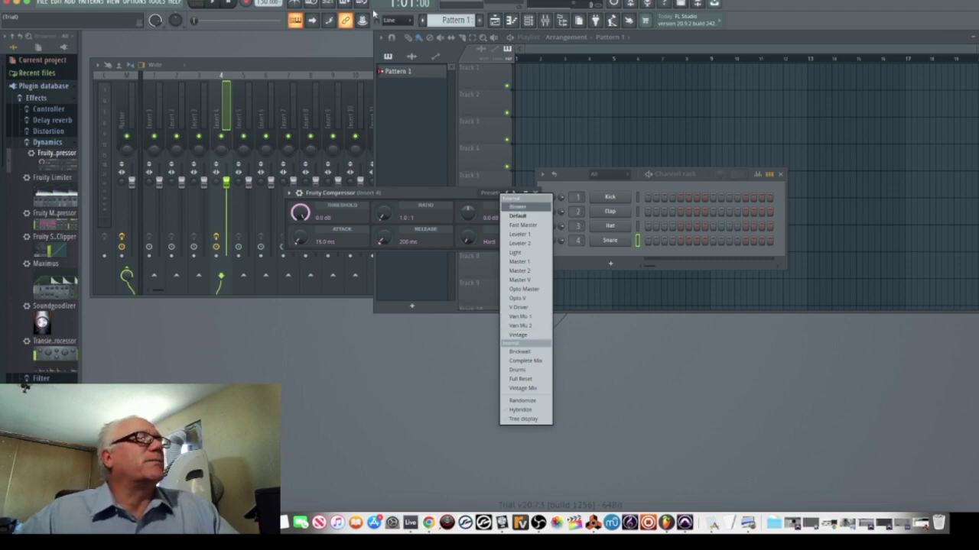
left_click(765, 437)
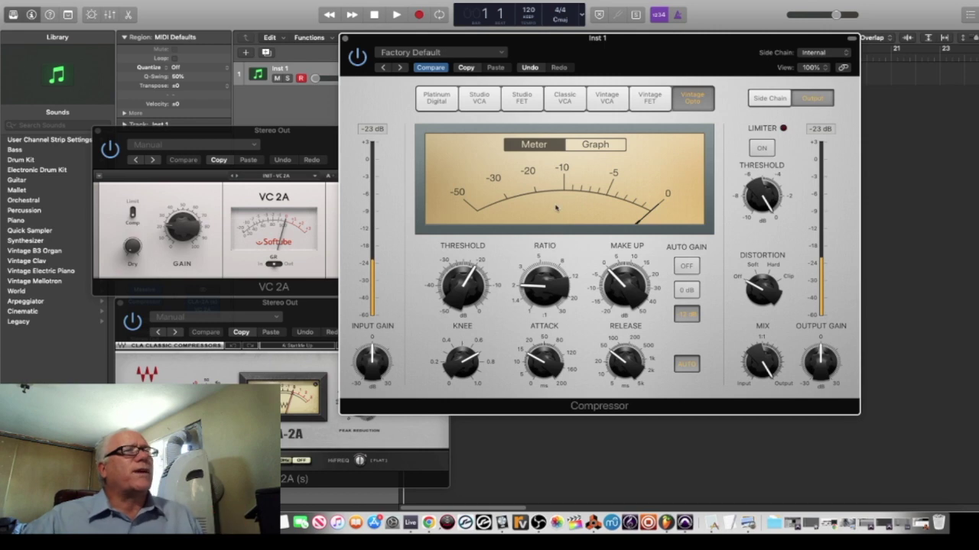
Cycle through the Compressor's circuit models from Studio VCA to Vintage Opto to compare their interfaces.
left_click(480, 99)
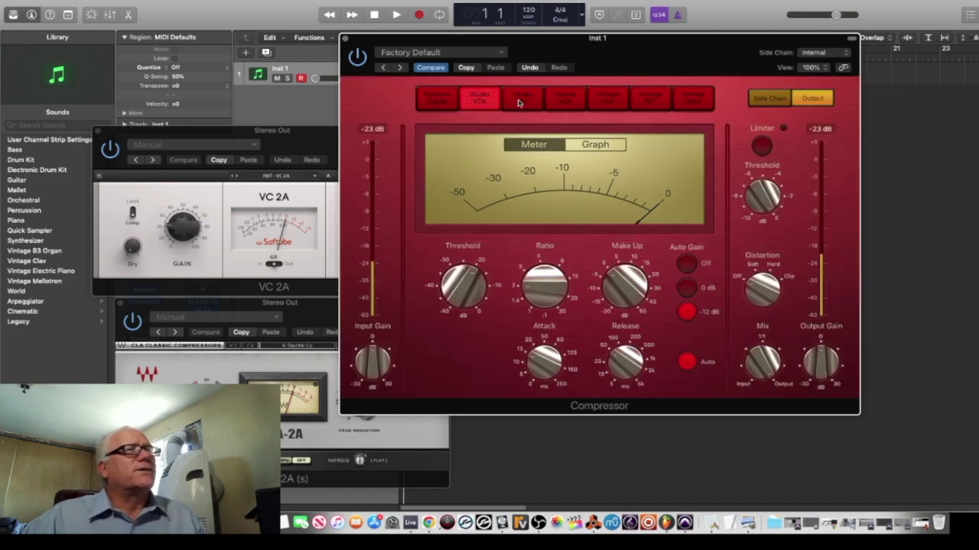
left_click(523, 101)
left_click(559, 99)
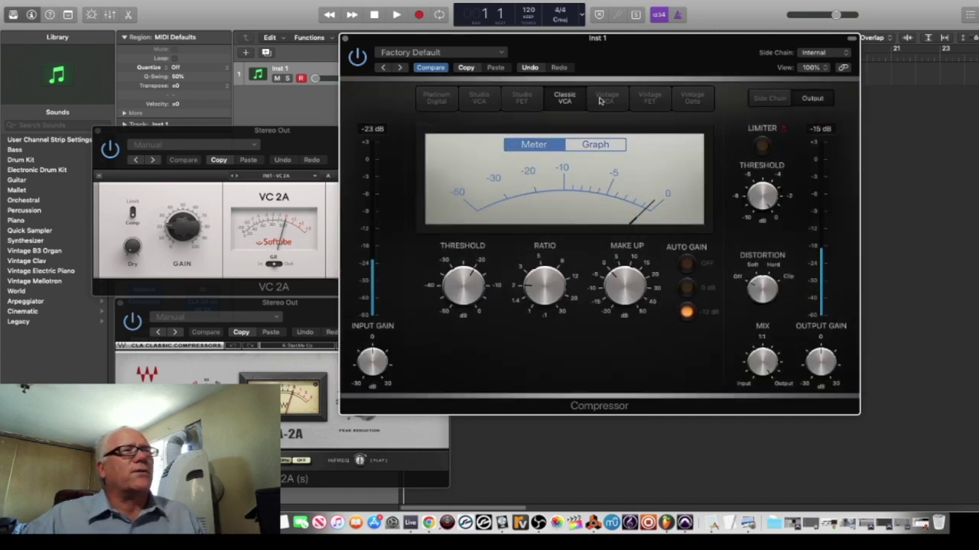
left_click(600, 101)
left_click(654, 99)
left_click(692, 99)
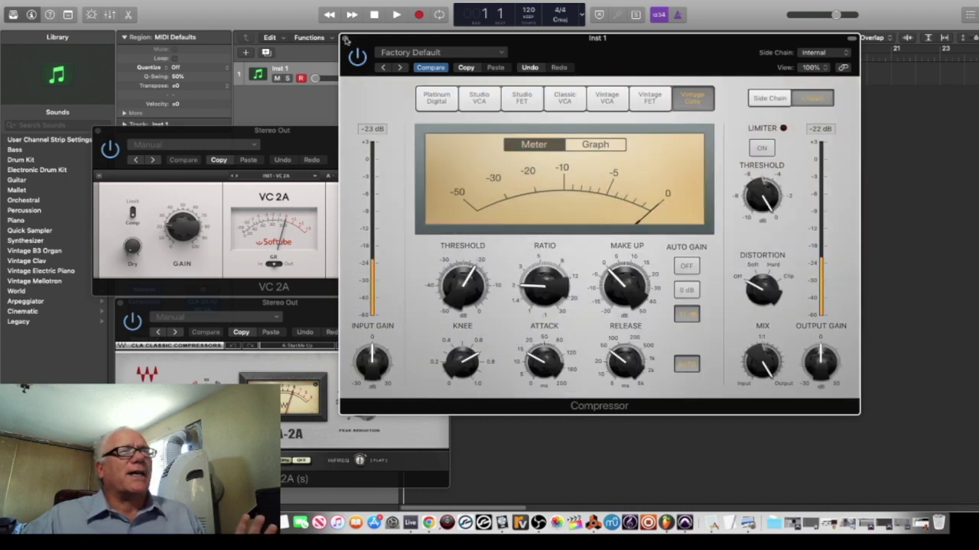
Close the Compressor, VC 2A and CLA-2A plug-in windows.
left_click(346, 38)
left_click(98, 131)
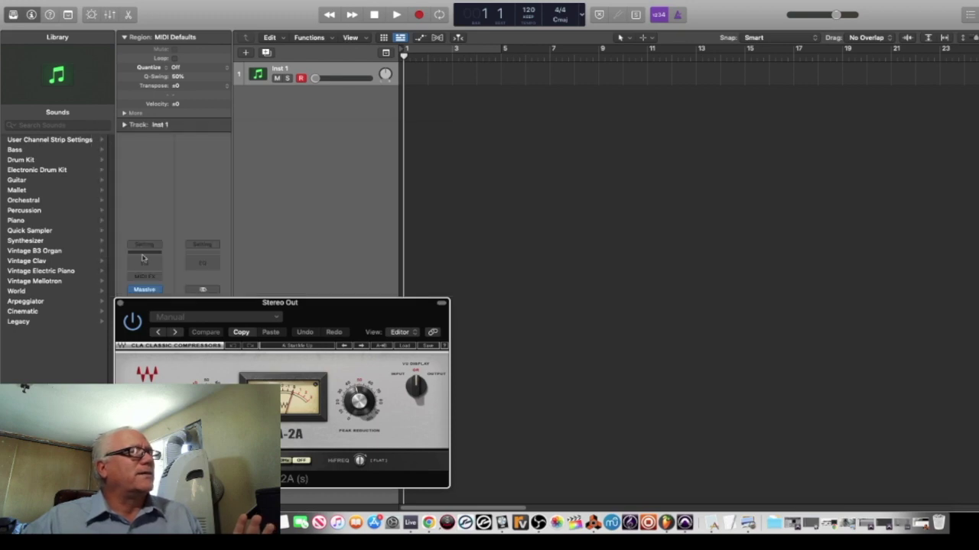
left_click(120, 303)
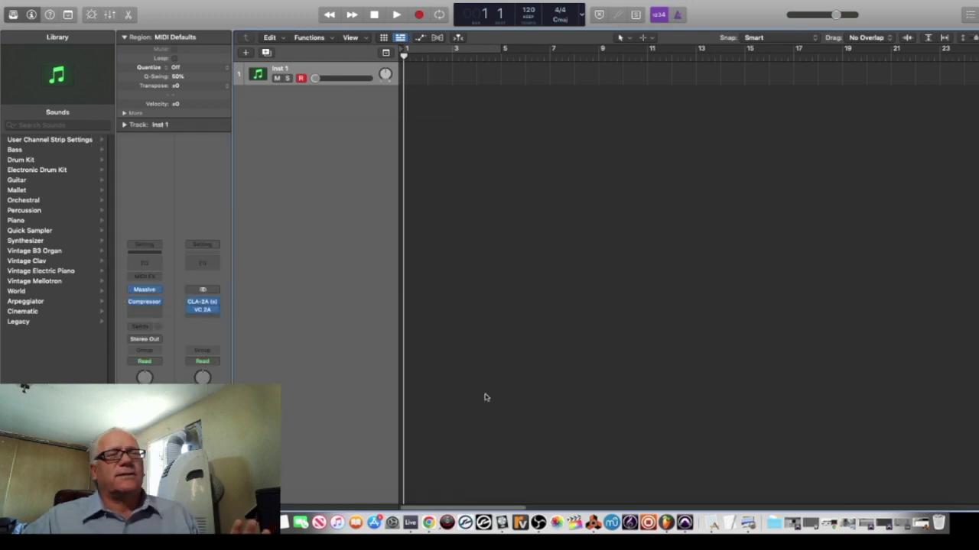